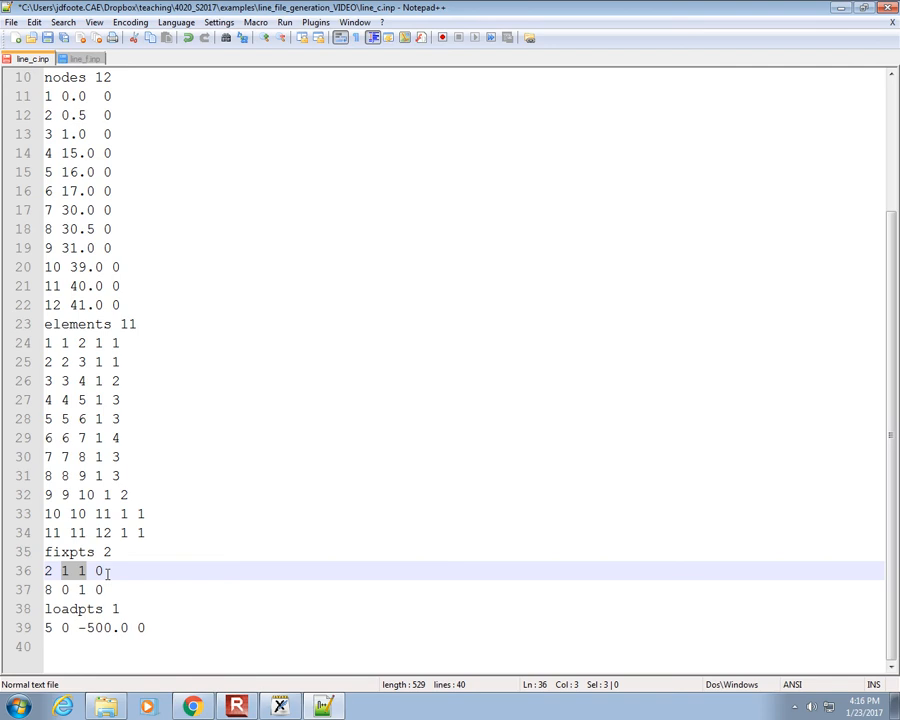
# Review the fixpts restraint entries for nodes 2 and 8 and the loadpts entry for node 5 in line_c.inp
pyautogui.press('Down')
pyautogui.press('Right')
pyautogui.press('Right')
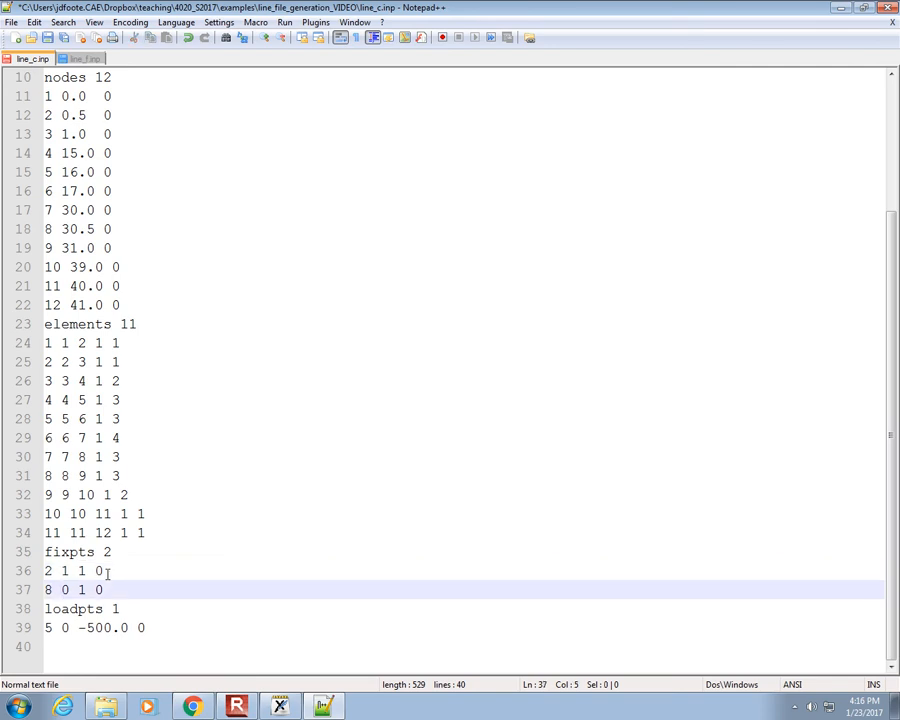
pyautogui.hotkey('shift', 'Left')
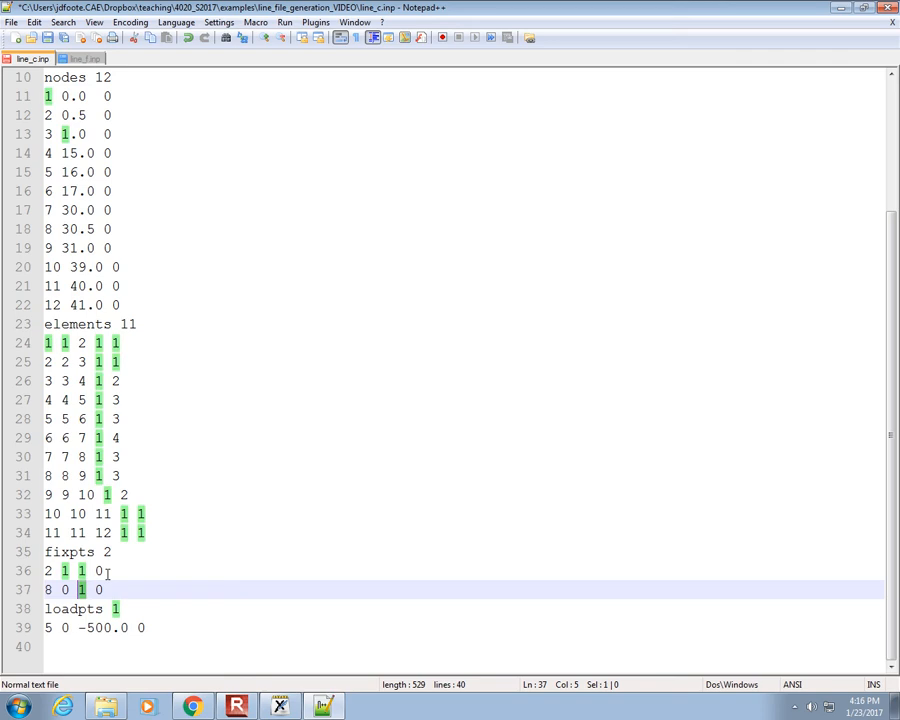
pyautogui.press('Down')
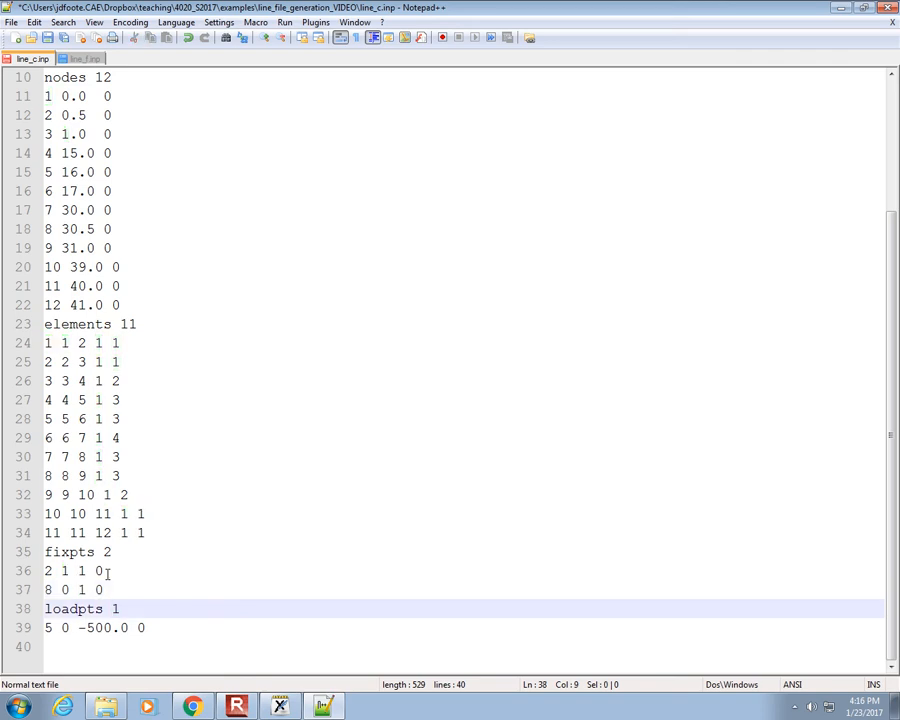
pyautogui.press('Down')
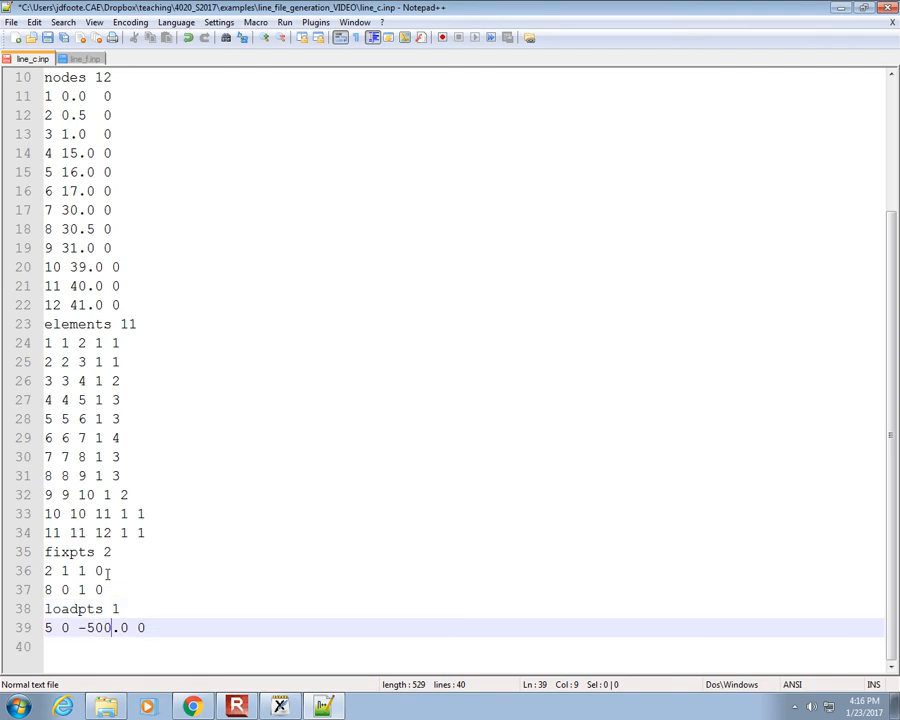
pyautogui.press('Left')
pyautogui.press('Left')
pyautogui.hotkey('shift', 'Left')
pyautogui.press('Down')
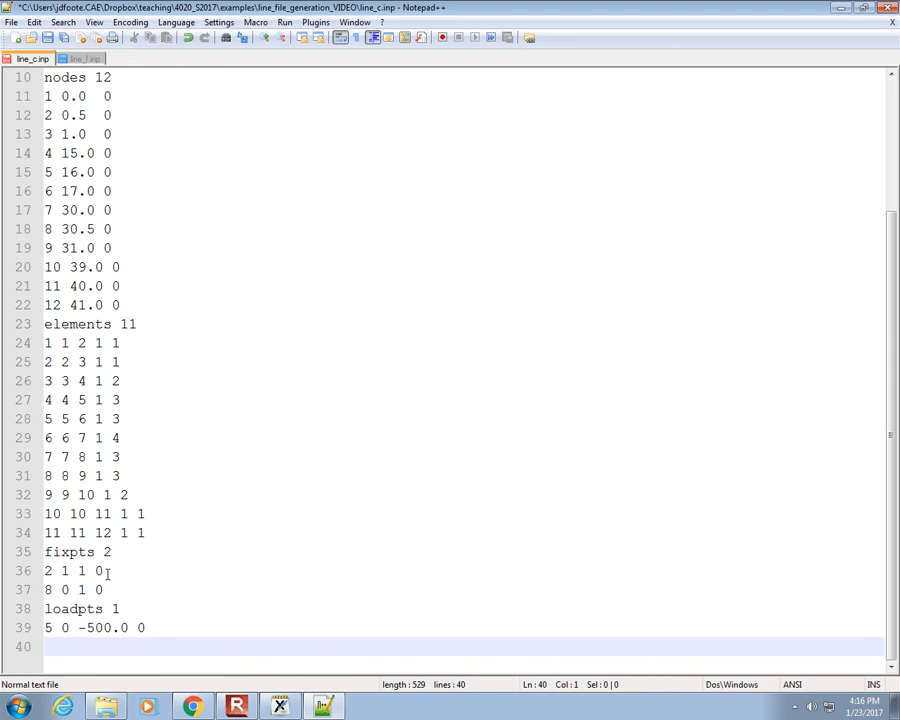
pyautogui.press('Up')
pyautogui.press('Down')
# Save the edited input file line_c.inp
pyautogui.click(106, 706)
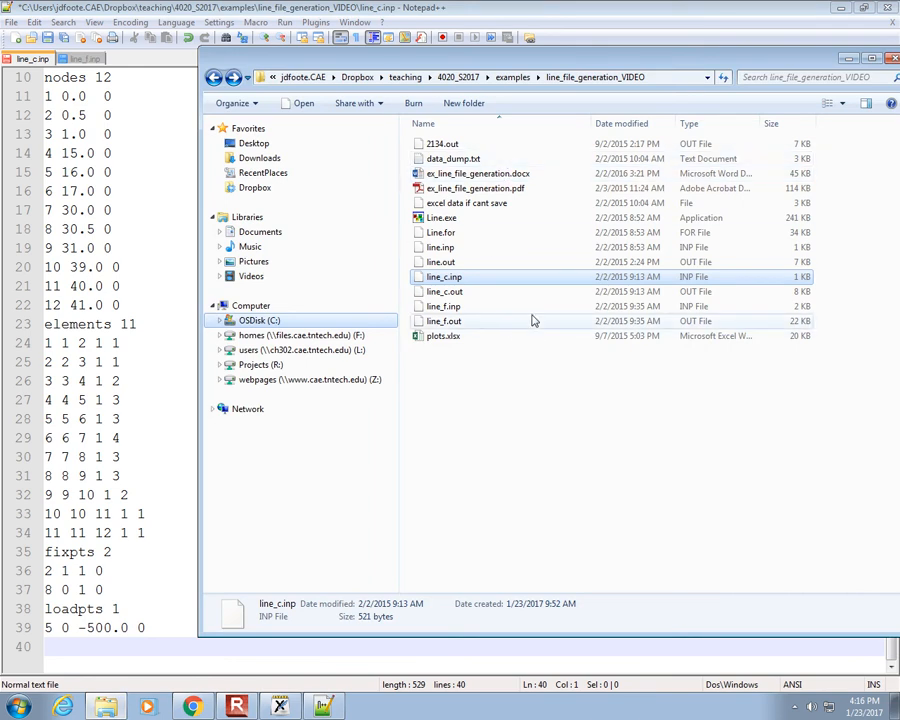
pyautogui.click(162, 175)
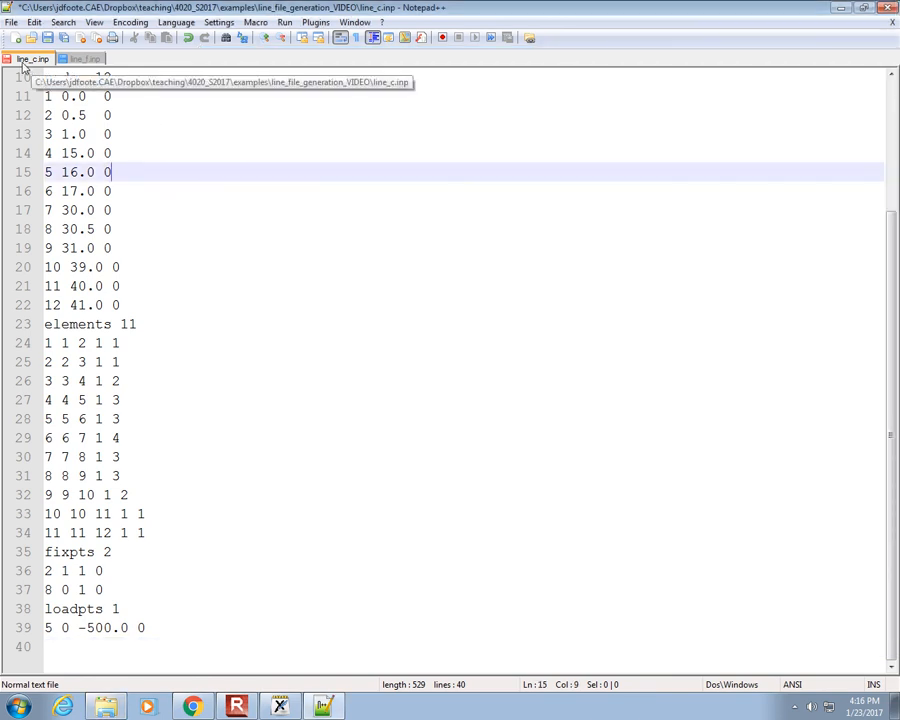
pyautogui.click(47, 38)
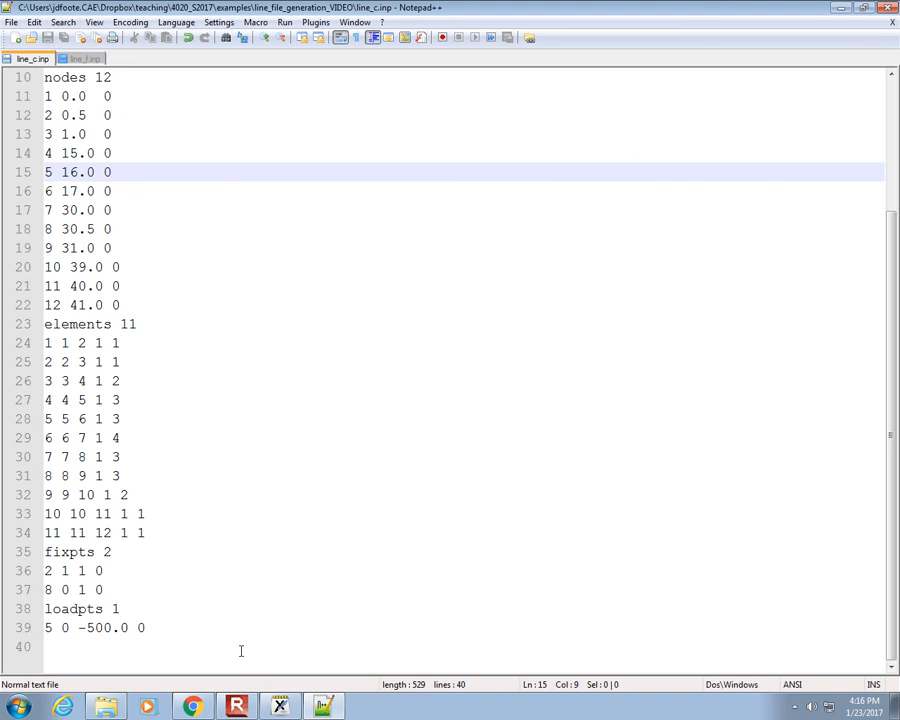
# Launch Line.exe from the line_file_generation_VIDEO folder and enter line_c.inp as the data file name
pyautogui.click(107, 708)
pyautogui.doubleClick(444, 227)
pyautogui.write('l')
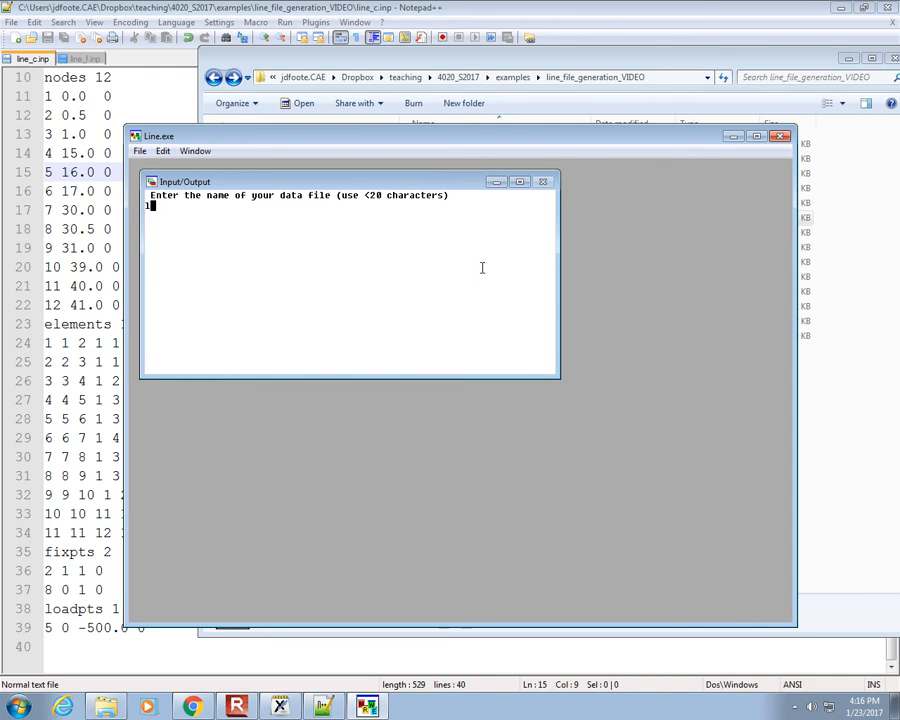
pyautogui.write('ine_c.inp')
pyautogui.press('Left')
pyautogui.press('Left')
pyautogui.press('Left')
pyautogui.press('Right')
pyautogui.press('Right')
pyautogui.press('Right')
pyautogui.press('Right')
# Inspect the folder view setting for hiding extensions of known file types in Windows Explorer, then close the options
pyautogui.click(485, 63)
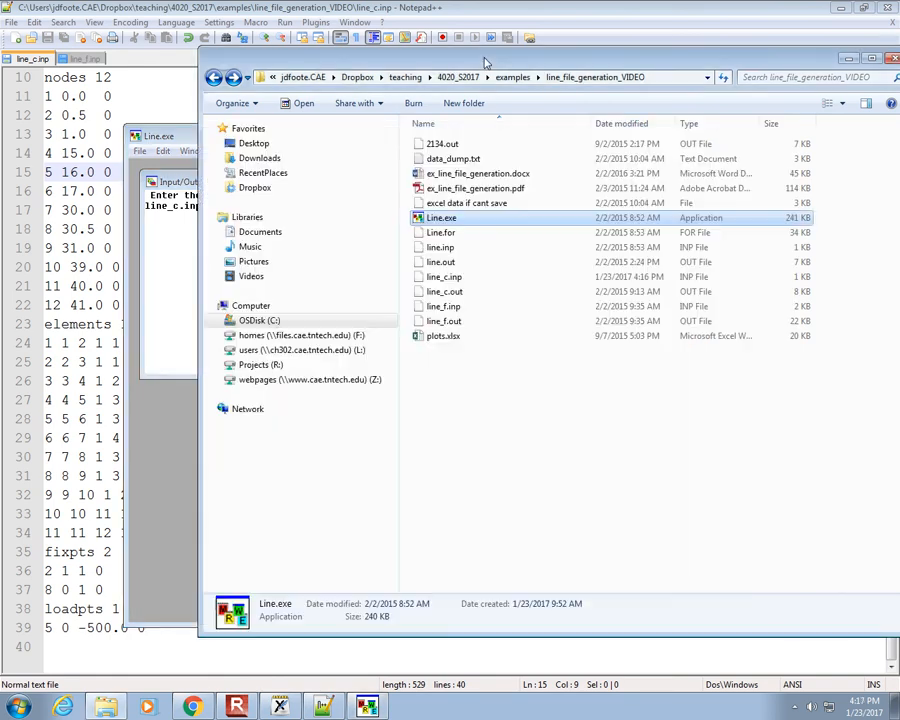
pyautogui.click(258, 104)
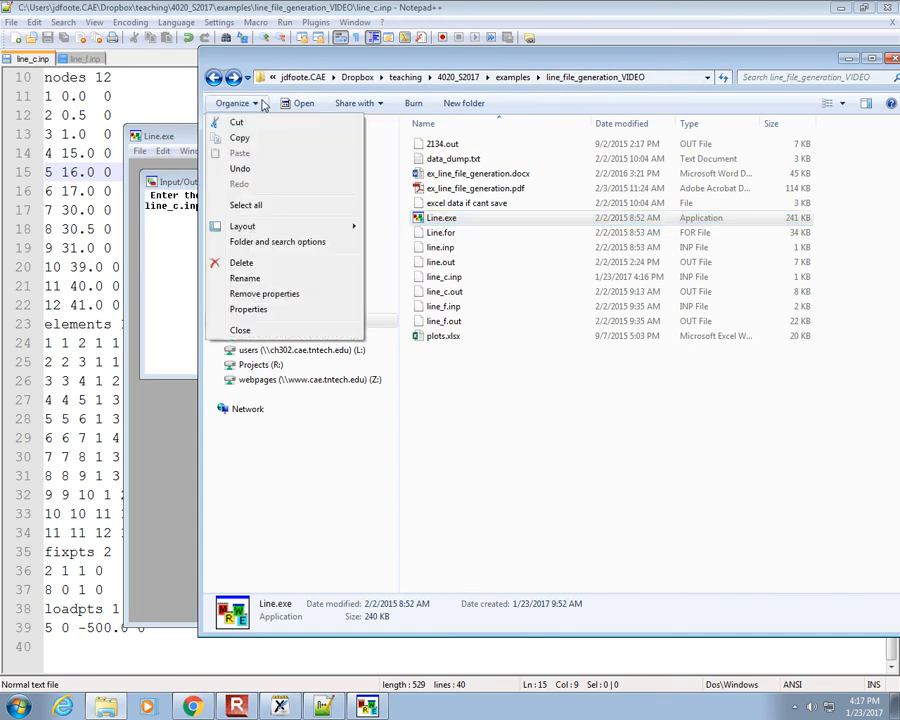
pyautogui.click(327, 56)
pyautogui.moveTo(588, 60); pyautogui.dragTo(538, 55)
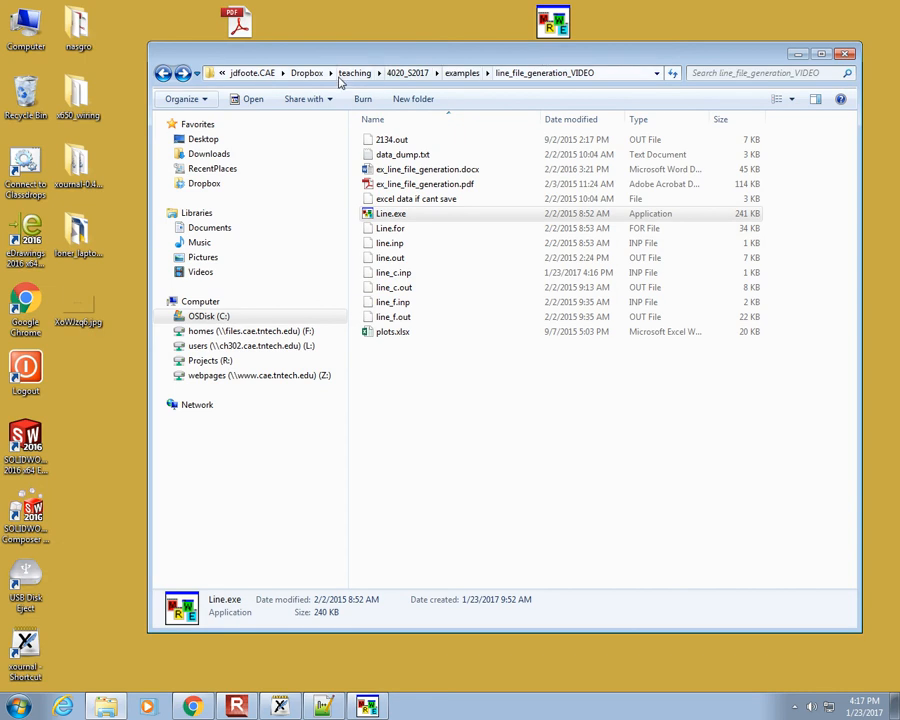
pyautogui.click(203, 97)
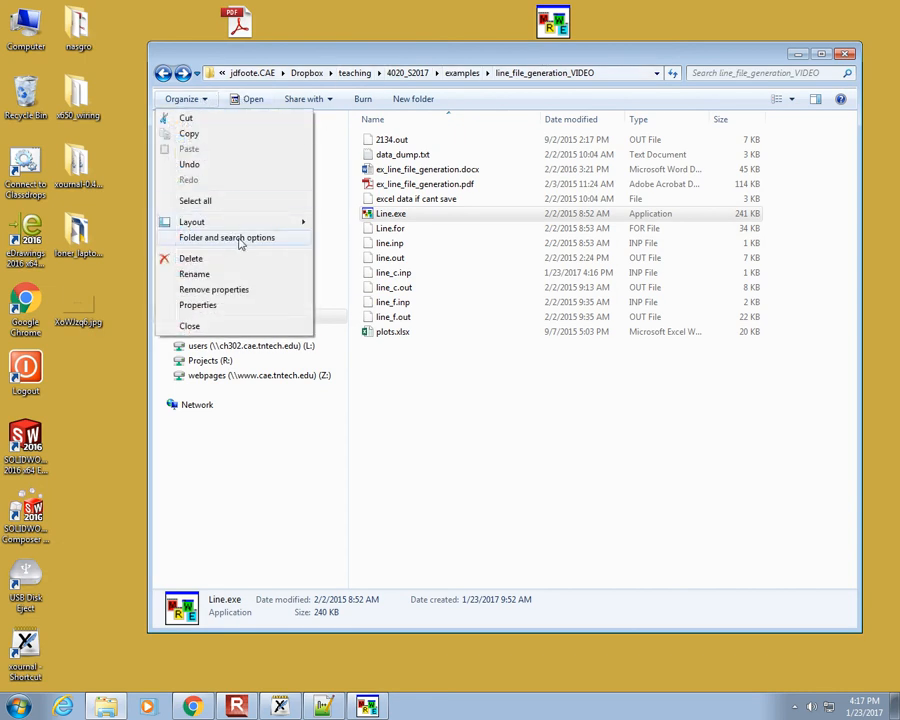
pyautogui.click(240, 240)
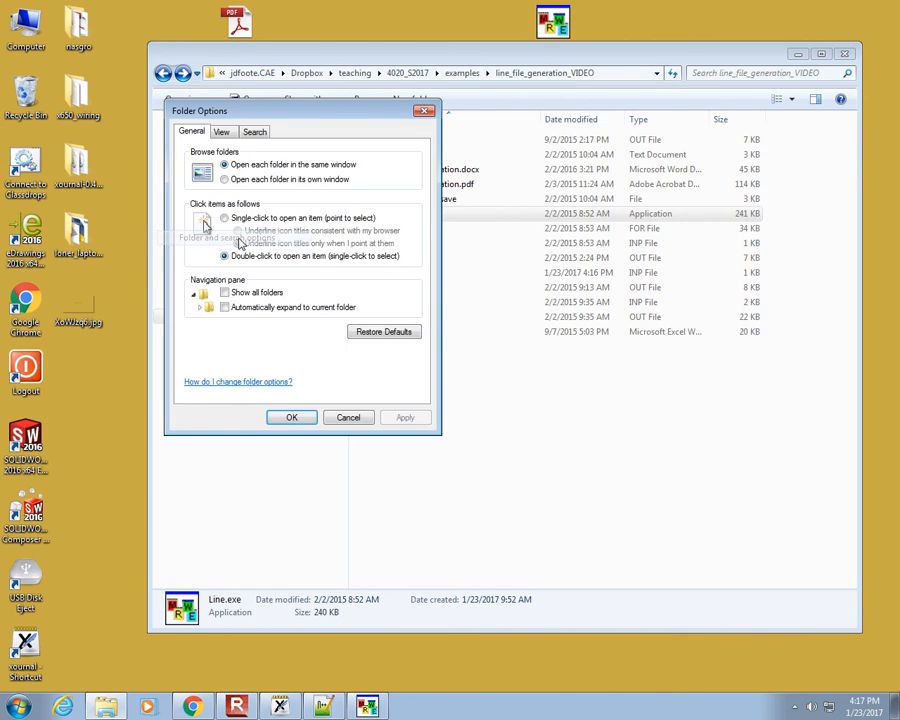
pyautogui.click(222, 133)
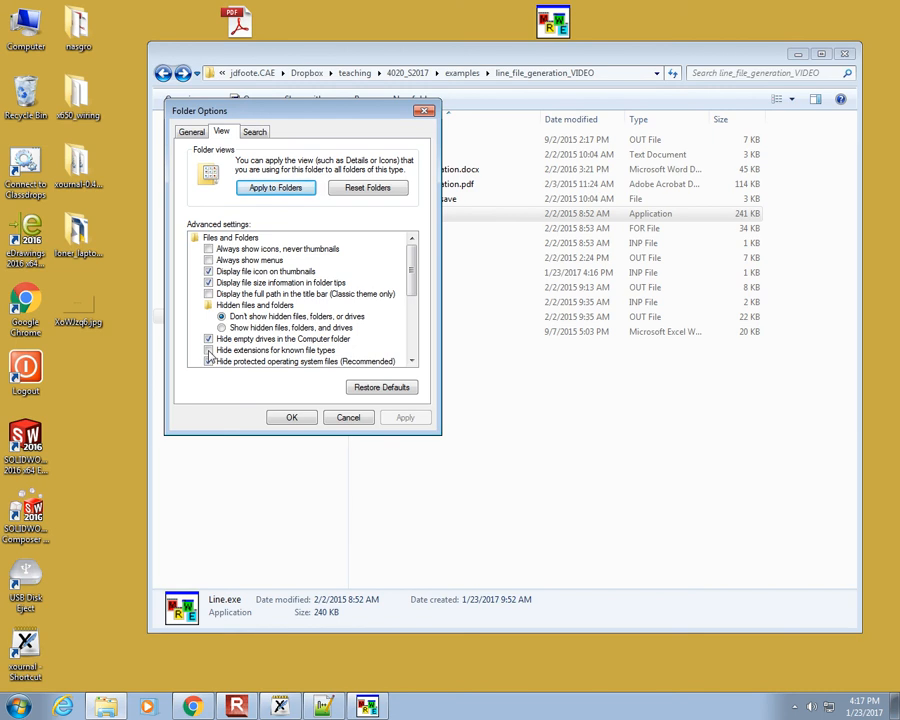
pyautogui.click(290, 418)
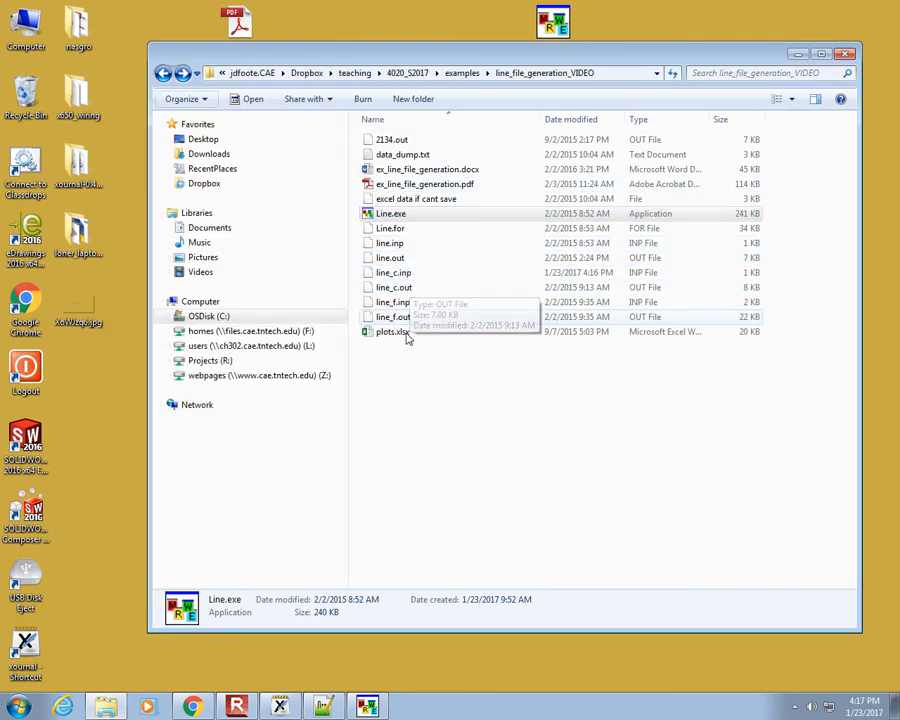
# Submit the data file name in Line.exe and run the analysis with line_c2.out as the results file
pyautogui.click(371, 703)
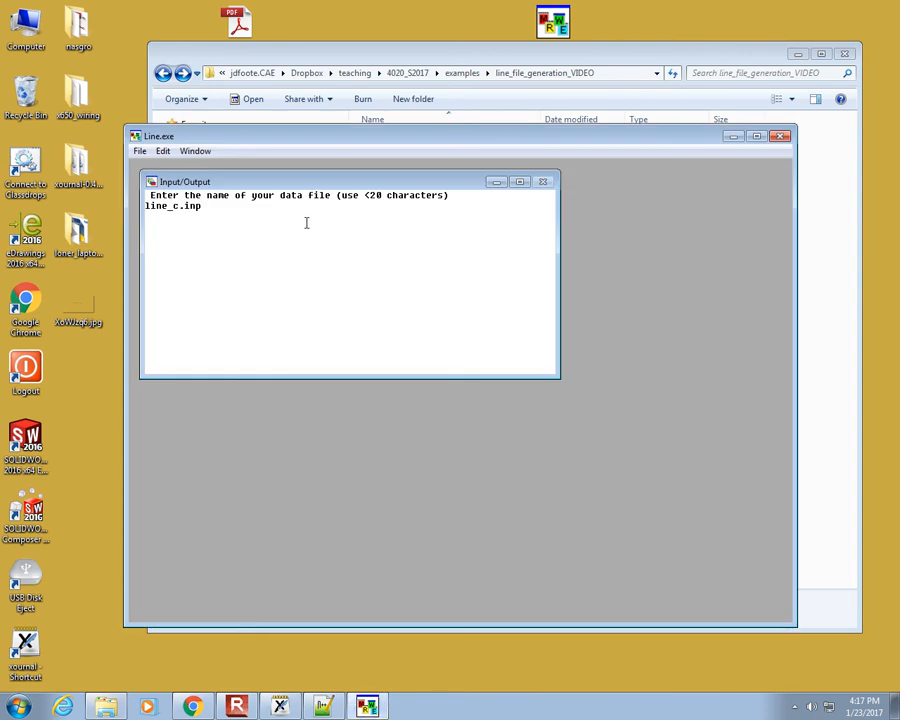
pyautogui.press('Return')
pyautogui.write('line_')
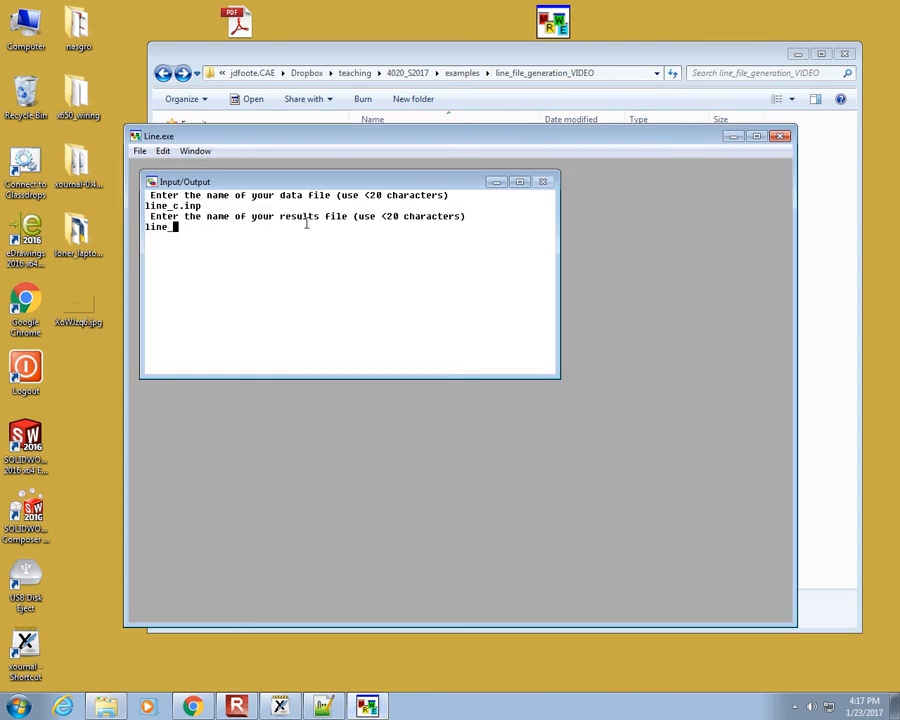
pyautogui.write('c2.out')
pyautogui.moveTo(186, 227)
pyautogui.mouseDown()
pyautogui.moveTo(145, 227)
pyautogui.moveTo(173, 227)
pyautogui.mouseUp()
pyautogui.click(186, 227)
pyautogui.click(188, 227)
pyautogui.press('Return')
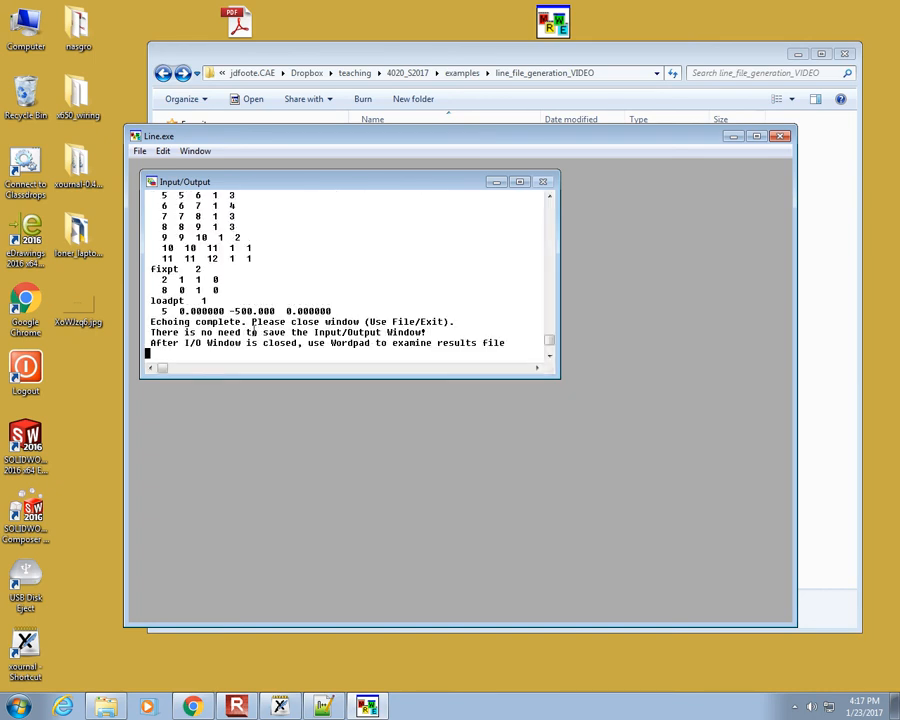
# Read the completion message and close Line.exe without saving the Input/Output window
pyautogui.moveTo(151, 321); pyautogui.dragTo(388, 321)
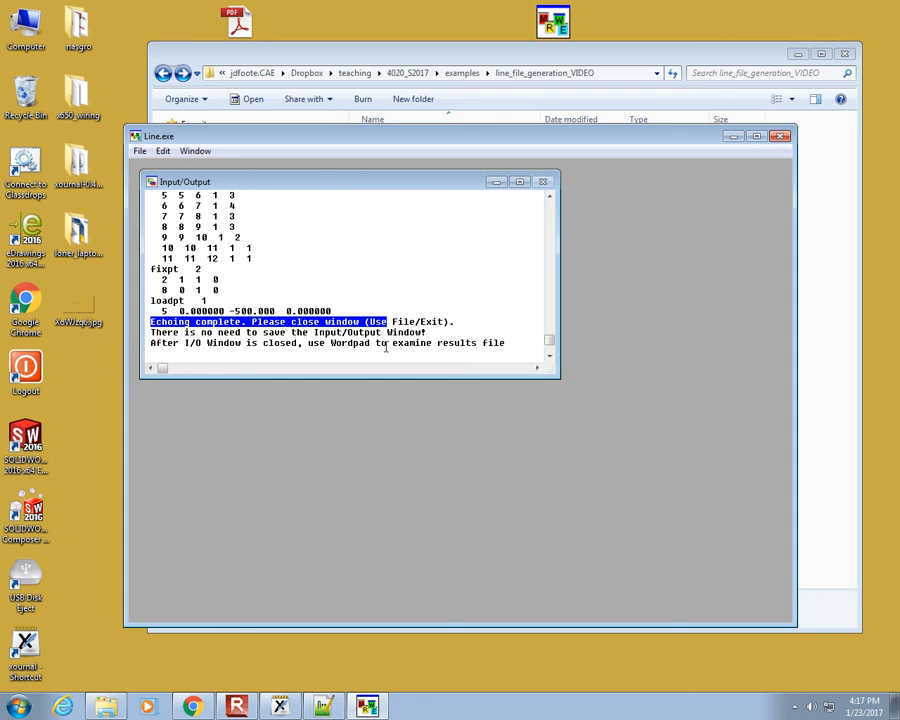
pyautogui.click(203, 342)
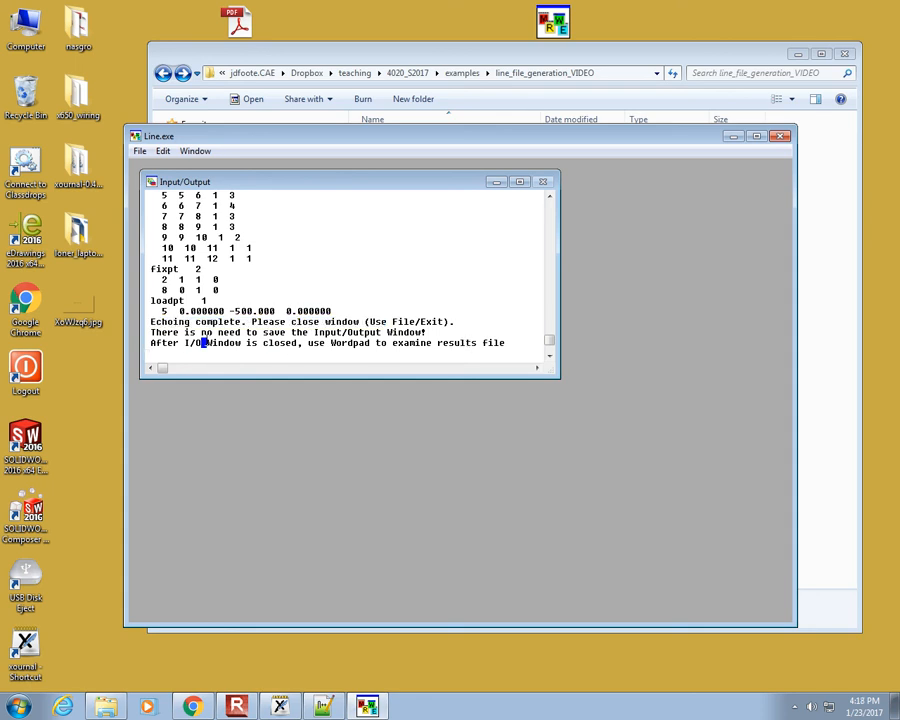
pyautogui.click(777, 138)
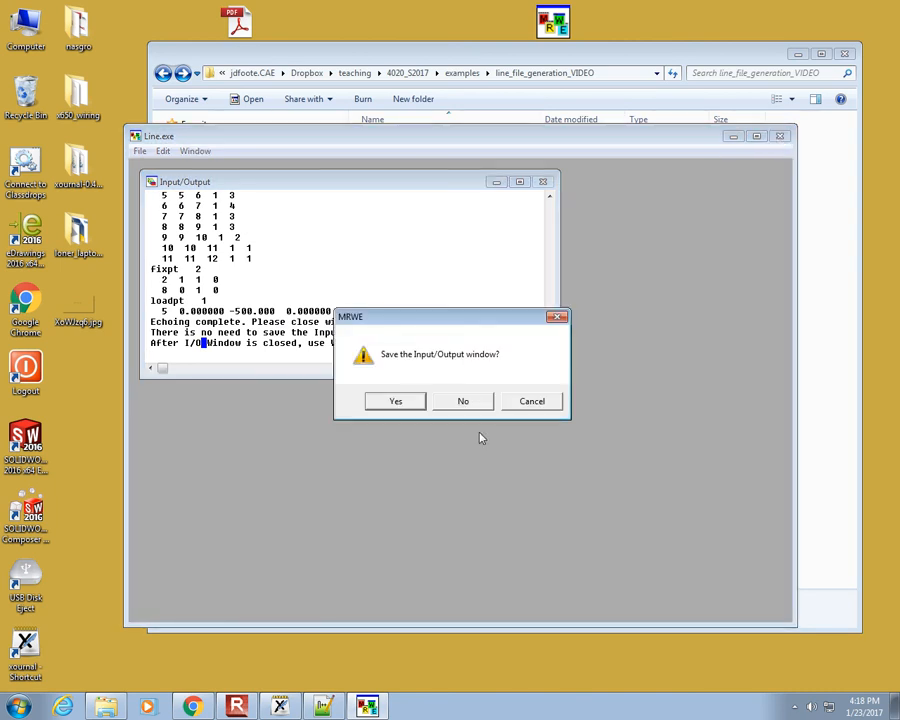
pyautogui.click(462, 400)
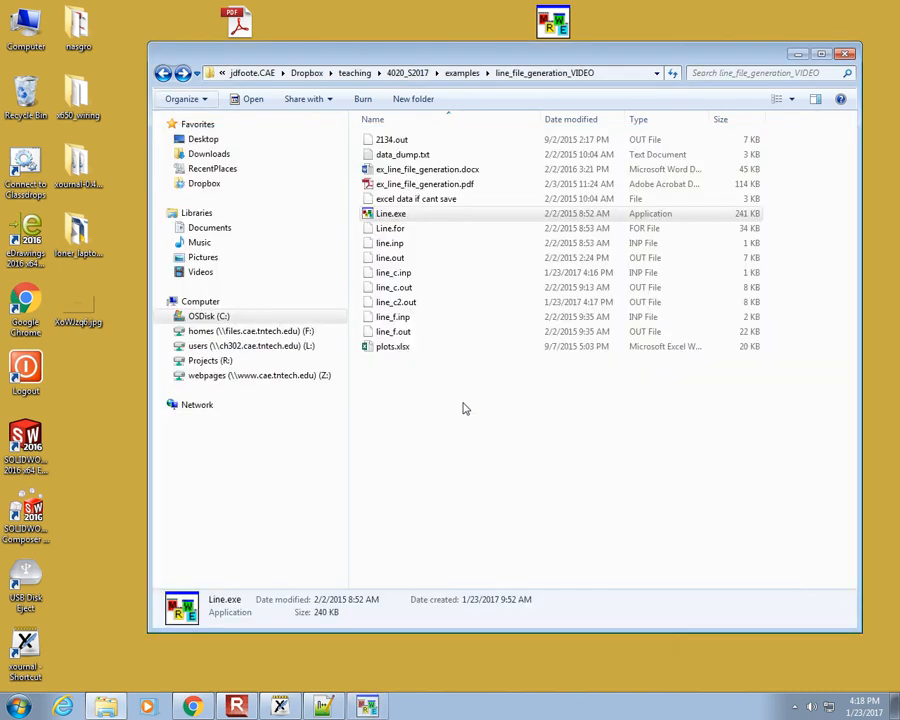
# Change the elements count to 12 in line_c.inp in Notepad++ and save the file
pyautogui.click(322, 706)
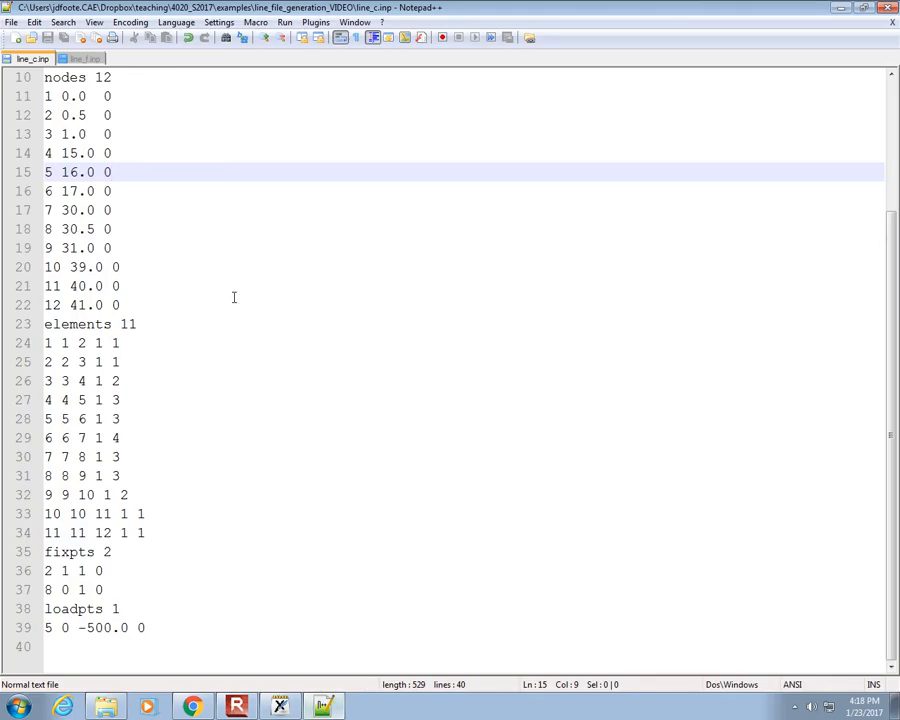
pyautogui.scroll(3, 208, 303)
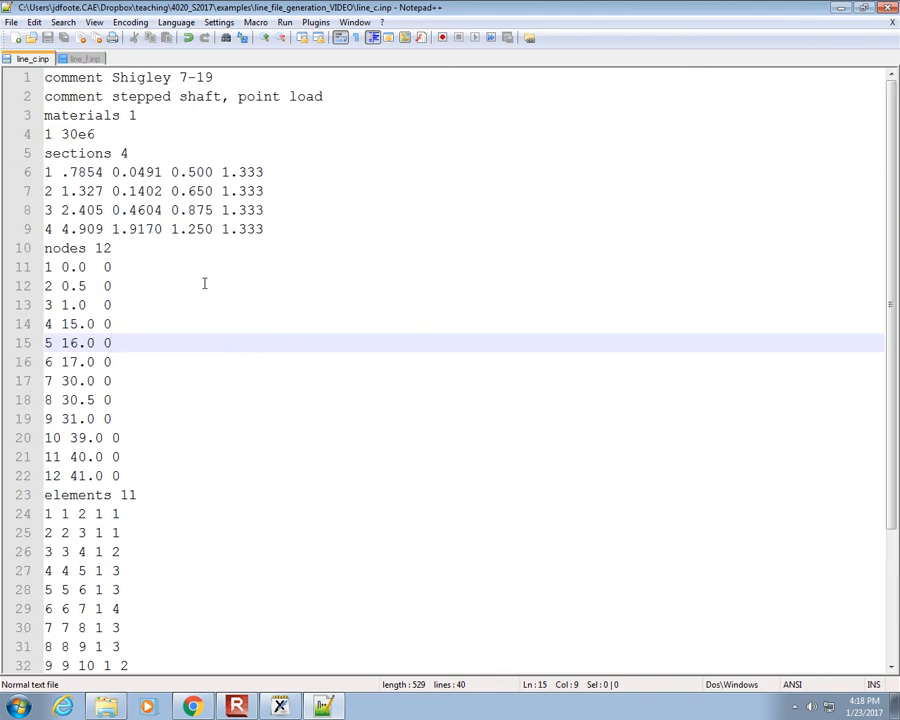
pyautogui.scroll(-3, 190, 278)
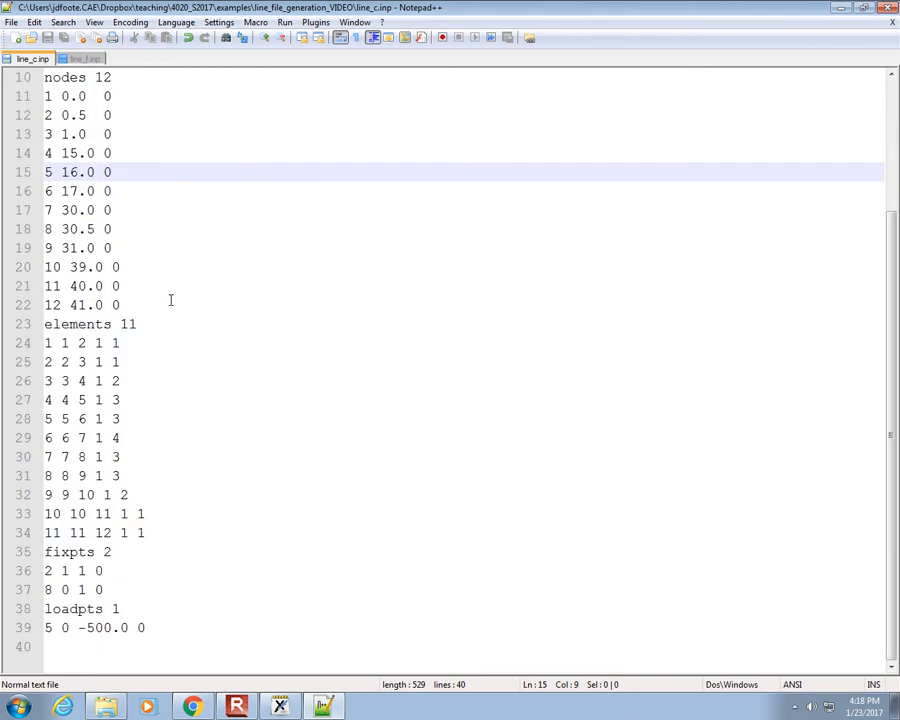
pyautogui.click(146, 325)
pyautogui.hotkey('shift', 'Left')
pyautogui.write('2')
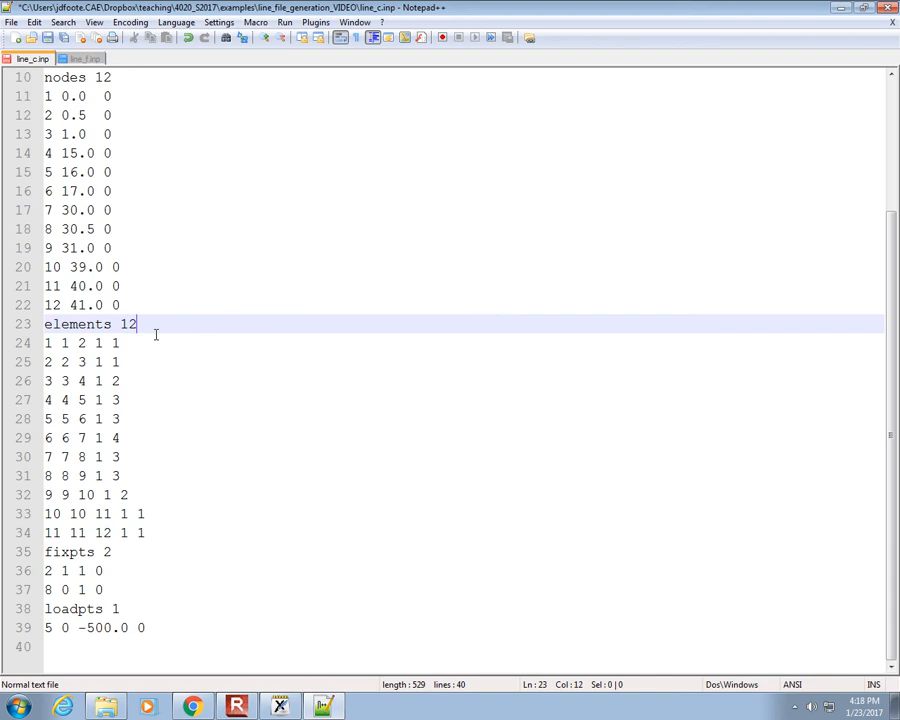
pyautogui.hotkey('shift', 'Left')
pyautogui.hotkey('shift', 'Left')
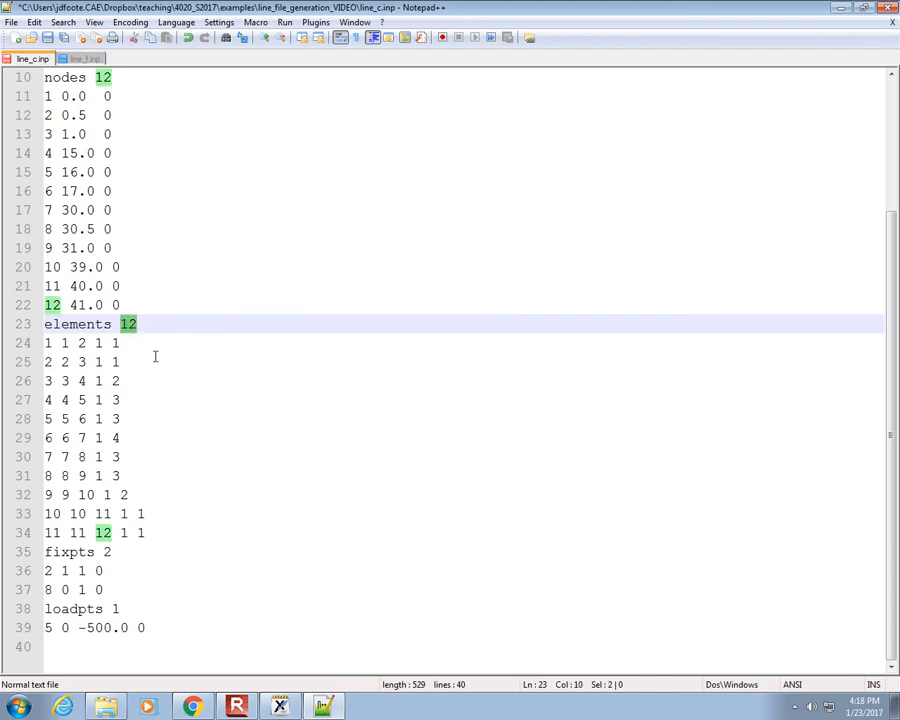
pyautogui.click(60, 533)
pyautogui.moveTo(137, 326); pyautogui.dragTo(121, 326)
pyautogui.click(46, 37)
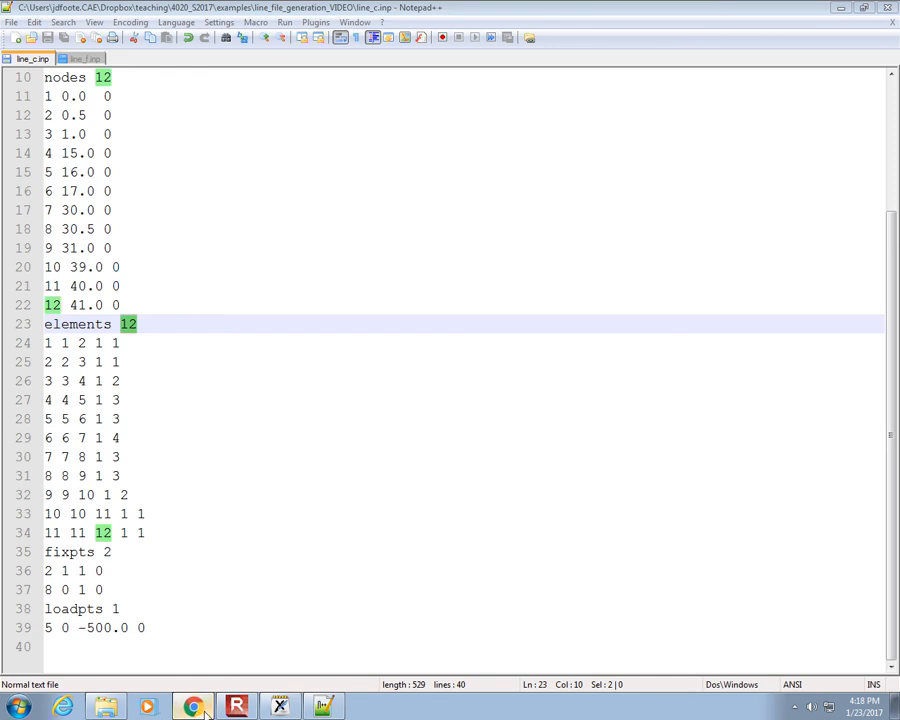
# Run Line.exe with data file line_c.inp and results file line_c2.out, and examine the echoed elements section
pyautogui.click(106, 706)
pyautogui.doubleClick(387, 216)
pyautogui.write('line_c.inp')
pyautogui.press('Return')
pyautogui.write('line_c2.out')
pyautogui.press('Return')
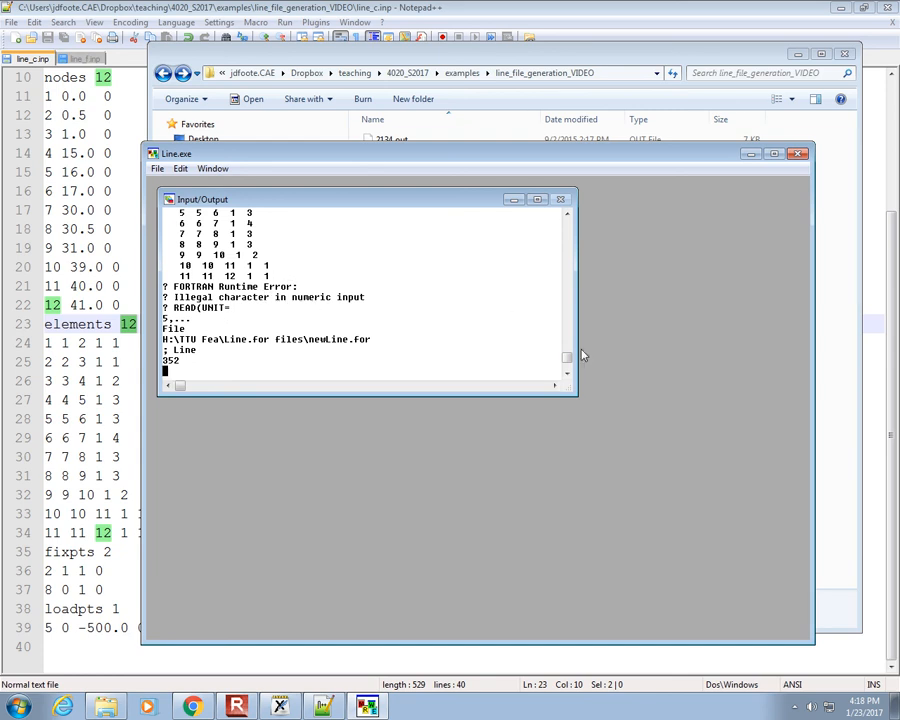
pyautogui.moveTo(566, 357); pyautogui.dragTo(569, 324)
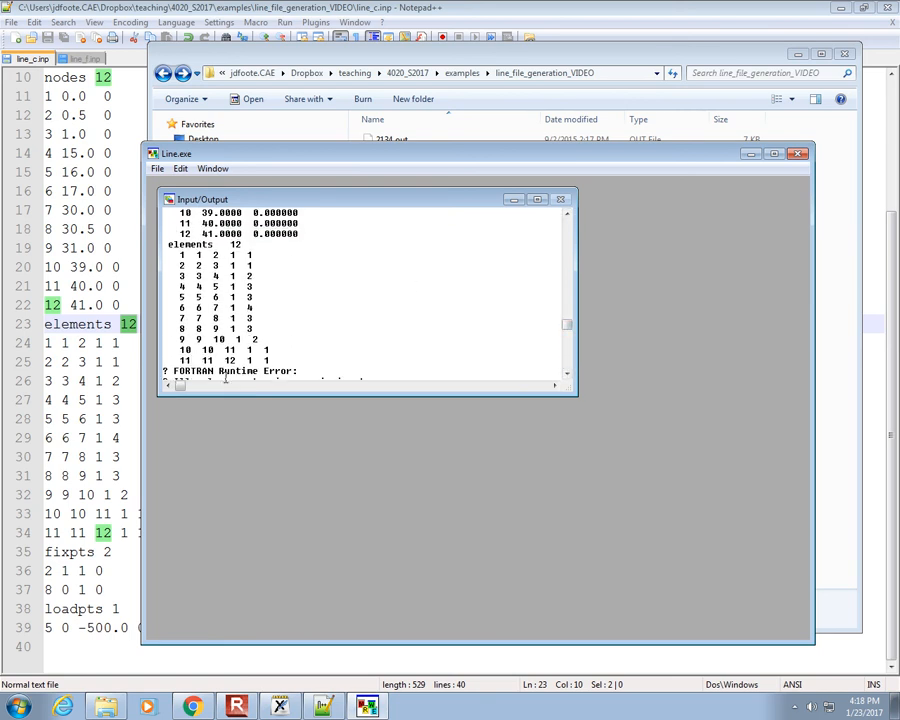
pyautogui.moveTo(234, 244); pyautogui.dragTo(225, 244)
pyautogui.click(187, 361)
# Set the elements count in line_c.inp to 11 and save the file
pyautogui.click(146, 327)
pyautogui.hotkey('shift', 'Right')
pyautogui.write('1')
pyautogui.click(46, 38)
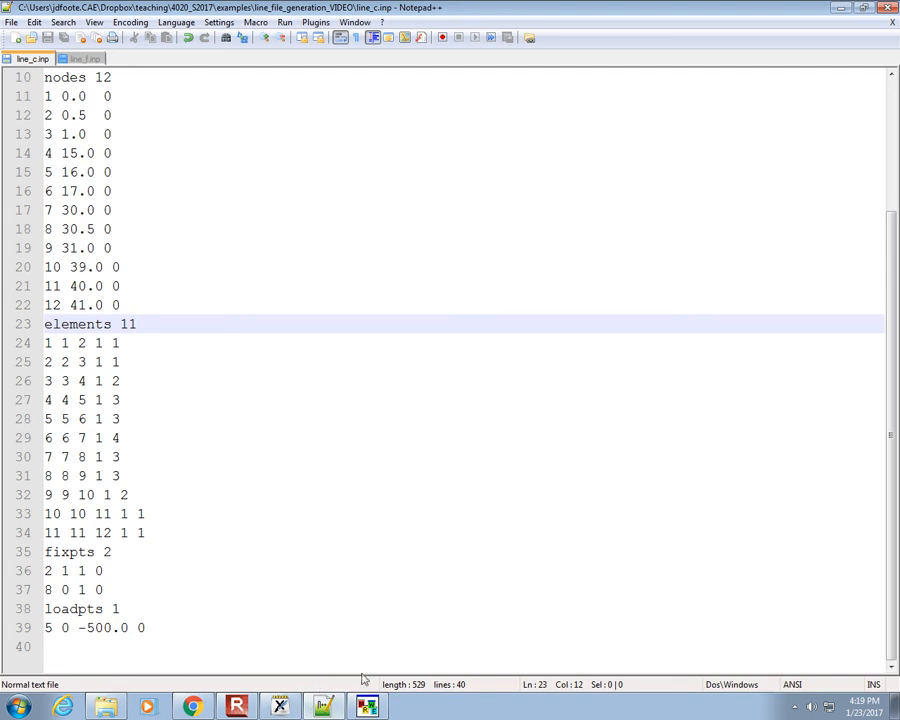
# Open the results file line_c.out from the line_file_generation_VIDEO folder in Notepad++
pyautogui.moveTo(368, 708)
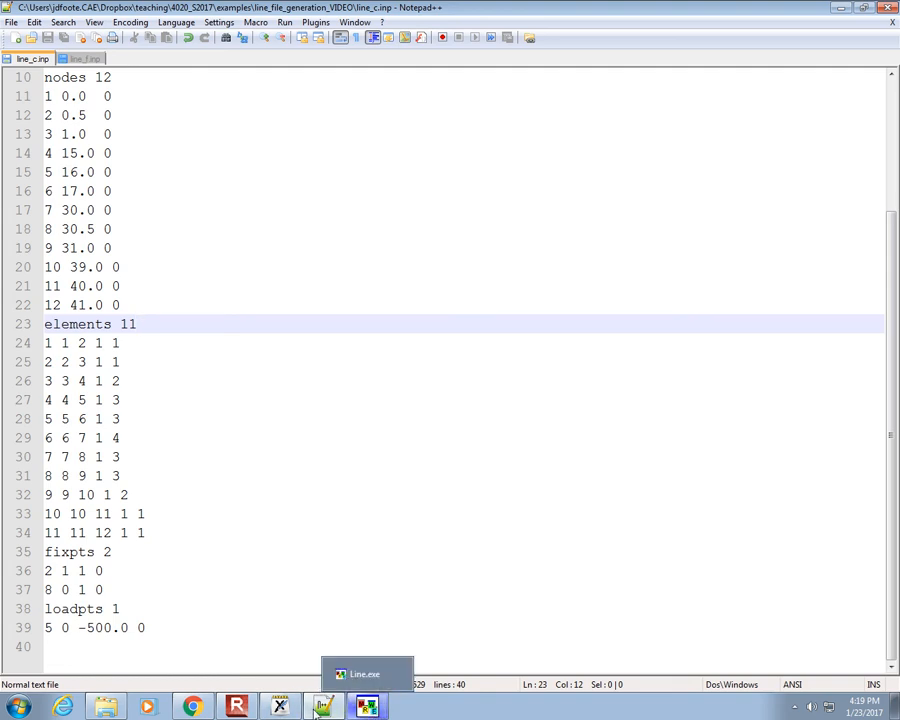
pyautogui.click(115, 708)
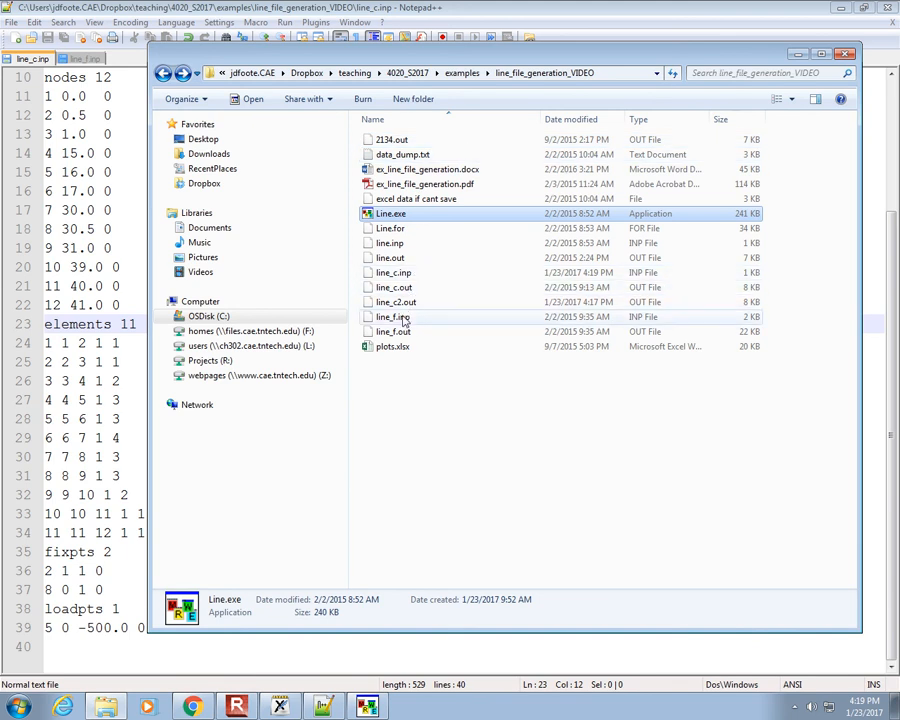
pyautogui.moveTo(401, 288); pyautogui.dragTo(122, 173)
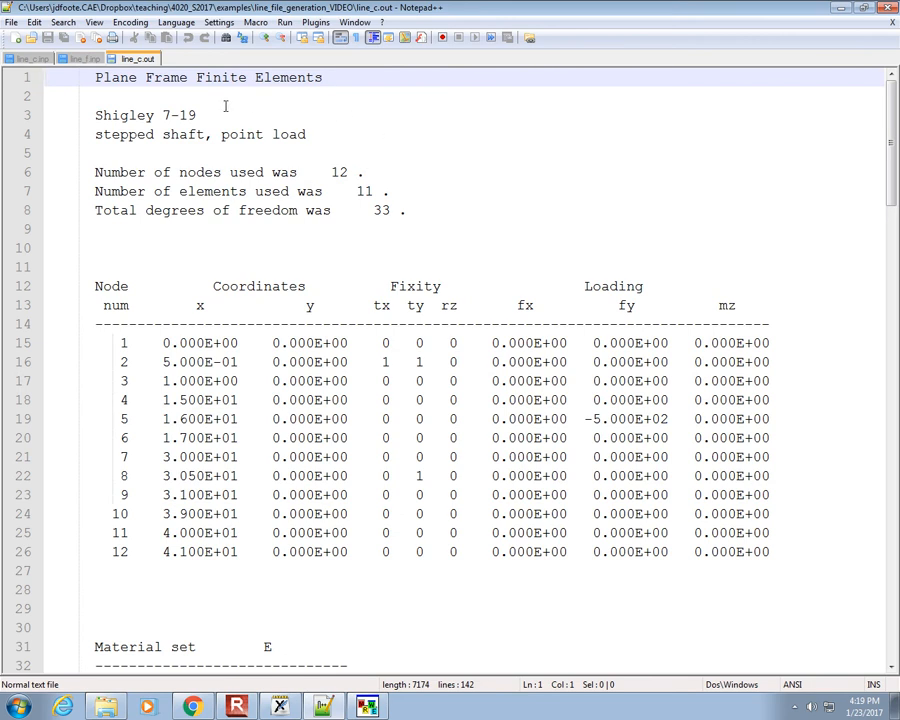
# Examine the node table in line_c.out, highlighting the fixity flags and the fy load at node 5
pyautogui.scroll(-11, 229, 135)
pyautogui.scroll(-7, 268, 132)
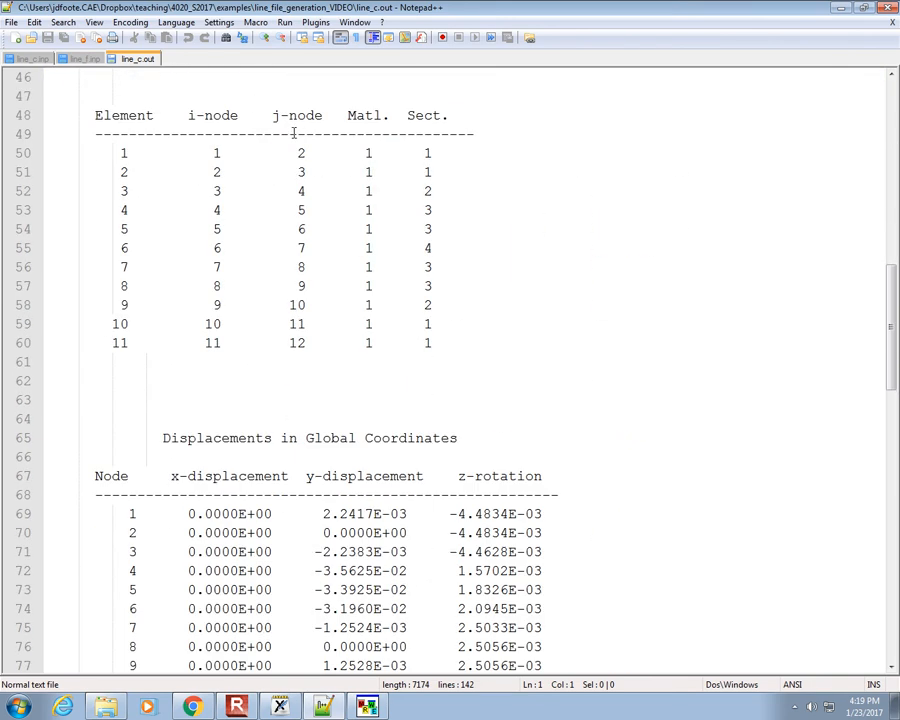
pyautogui.scroll(18, 327, 131)
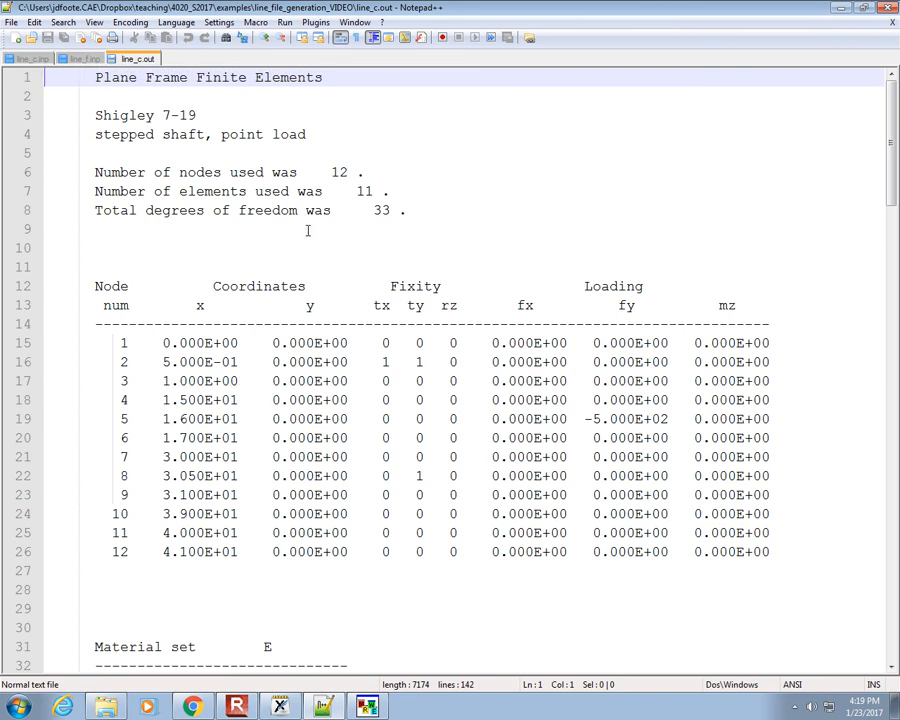
pyautogui.scroll(-1, 460, 326)
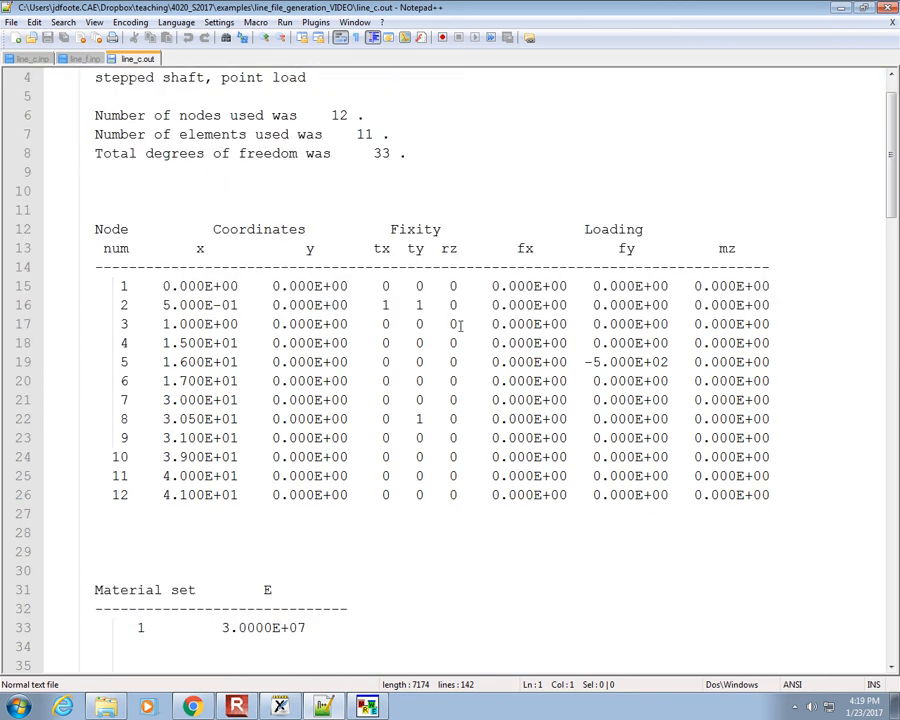
pyautogui.moveTo(383, 304); pyautogui.dragTo(450, 399)
pyautogui.click(474, 384)
pyautogui.moveTo(457, 494); pyautogui.dragTo(357, 286)
pyautogui.moveTo(608, 400); pyautogui.dragTo(610, 381)
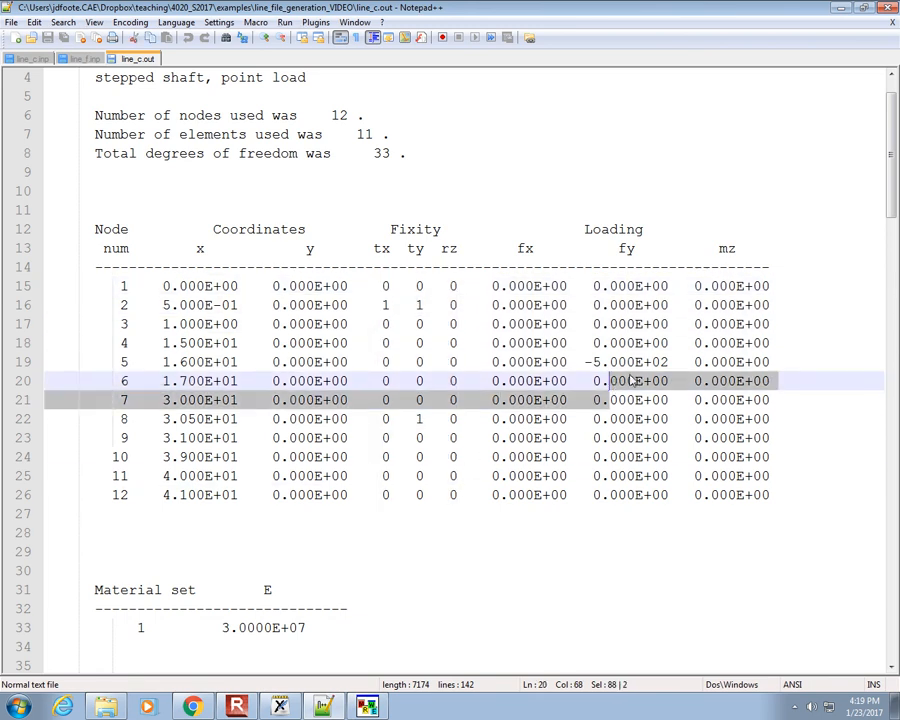
pyautogui.moveTo(670, 362); pyautogui.dragTo(585, 362)
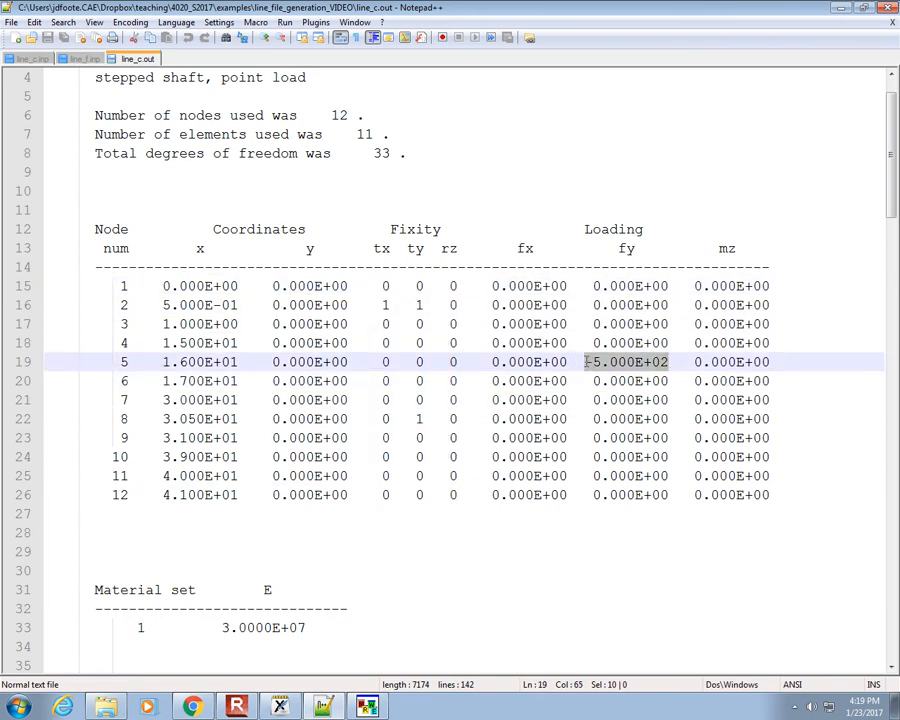
pyautogui.scroll(1, 317, 365)
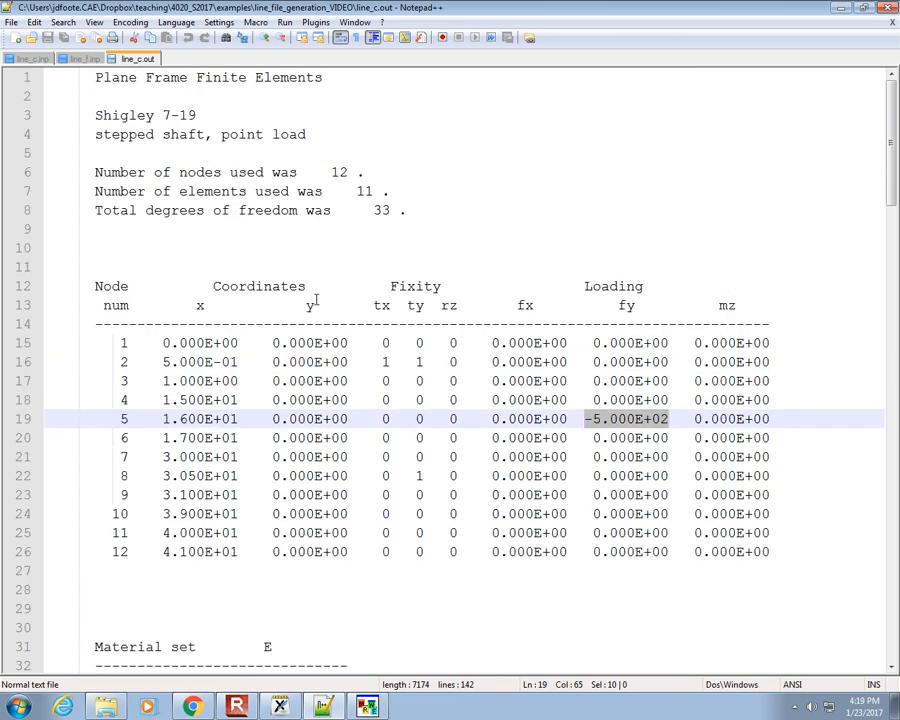
# Review the material set, section set and element connectivity tables in line_c.out
pyautogui.scroll(-6, 375, 235)
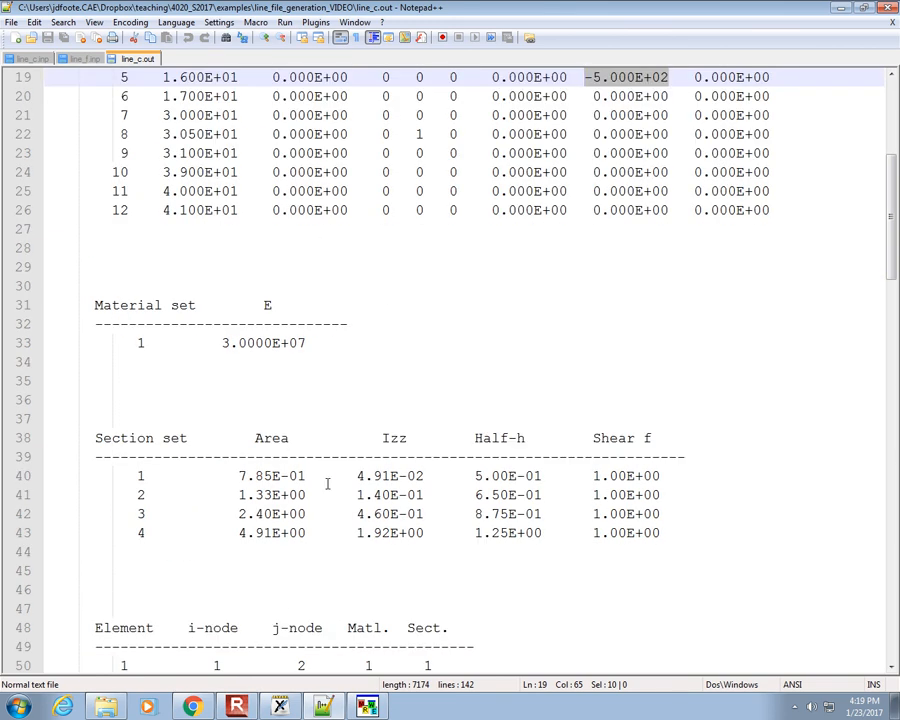
pyautogui.scroll(-4, 478, 490)
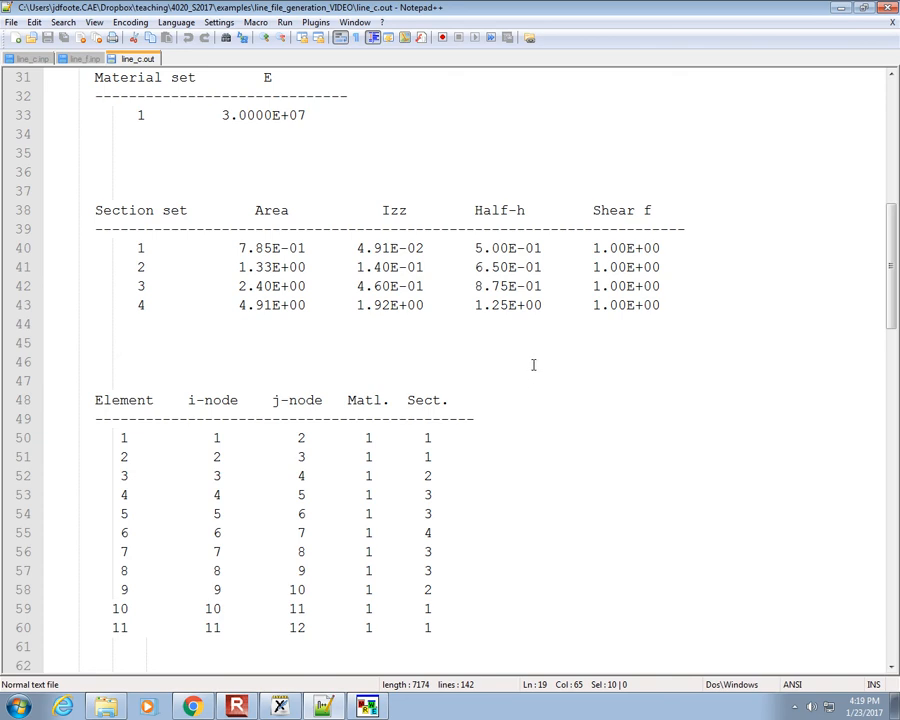
pyautogui.scroll(-4, 533, 364)
pyautogui.scroll(-5, 532, 362)
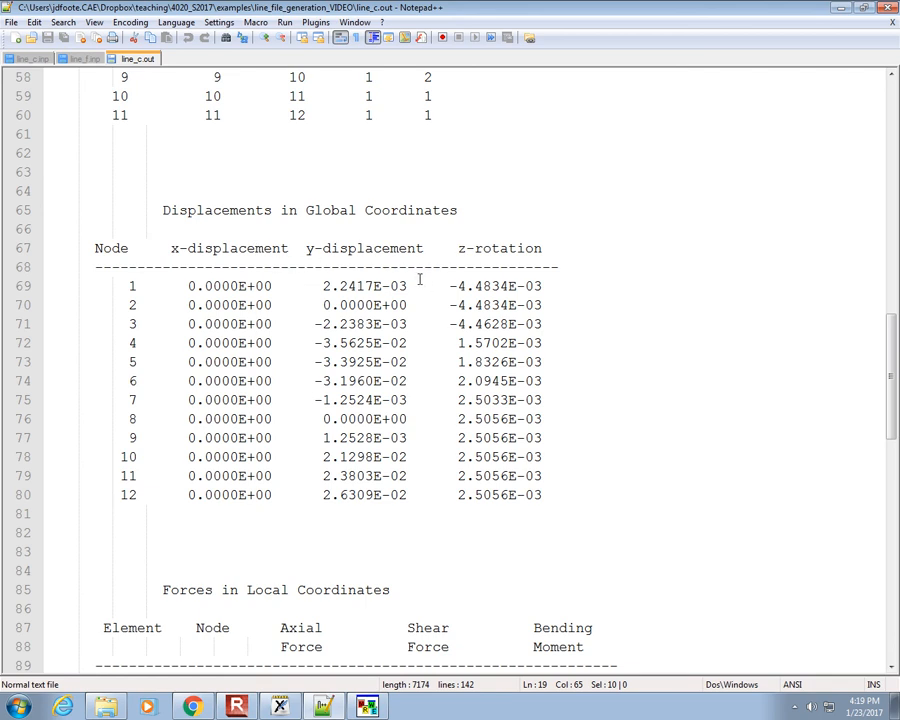
pyautogui.scroll(7, 248, 226)
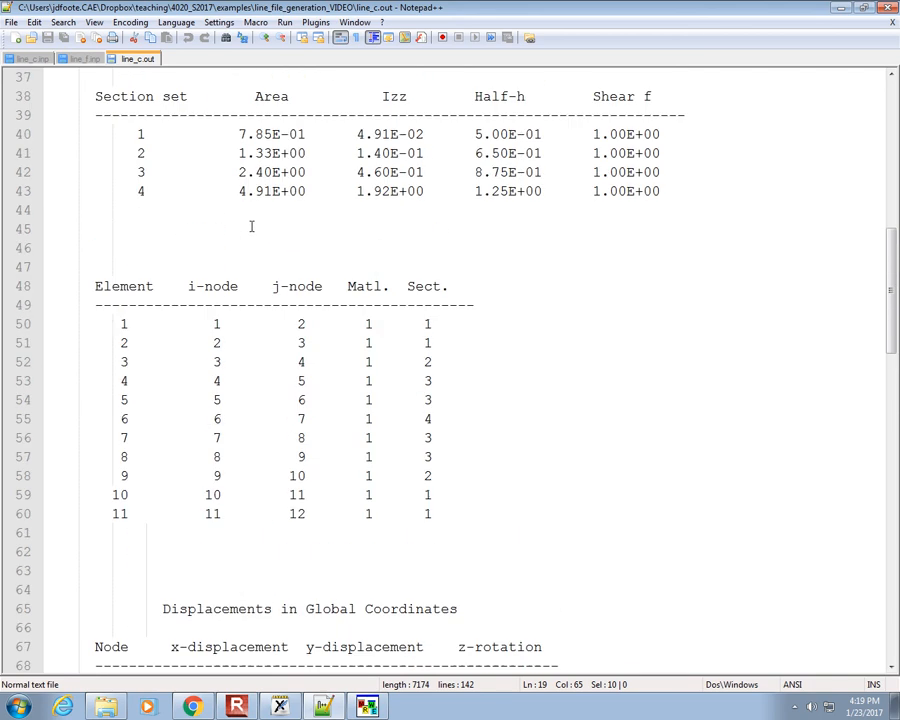
pyautogui.scroll(-5, 361, 307)
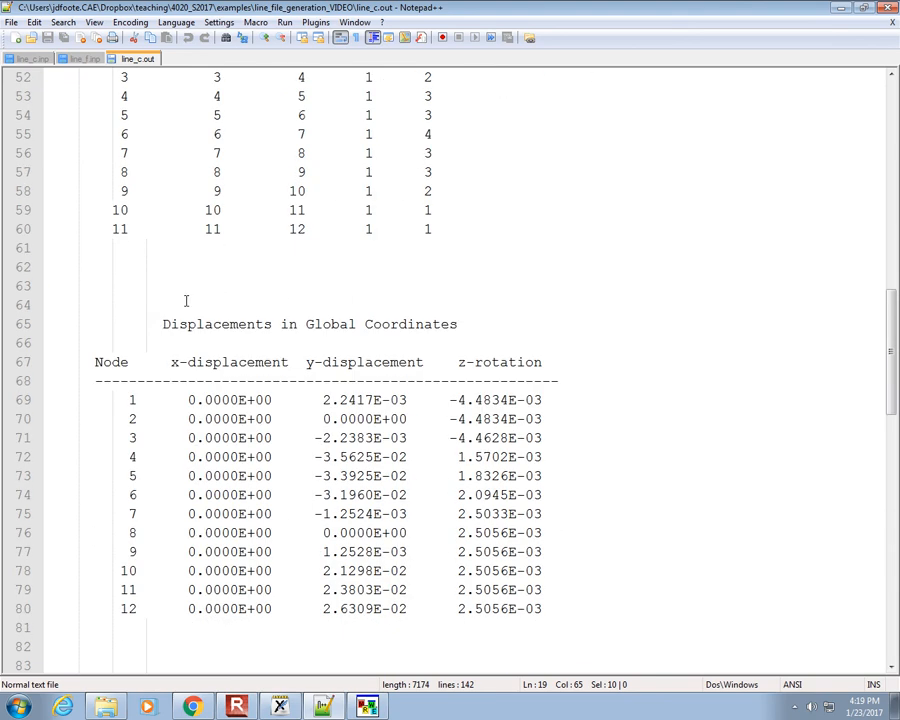
# Highlight the Displacements in Global Coordinates table and look over the forces and stresses tables in local coordinates
pyautogui.moveTo(162, 324); pyautogui.dragTo(545, 611)
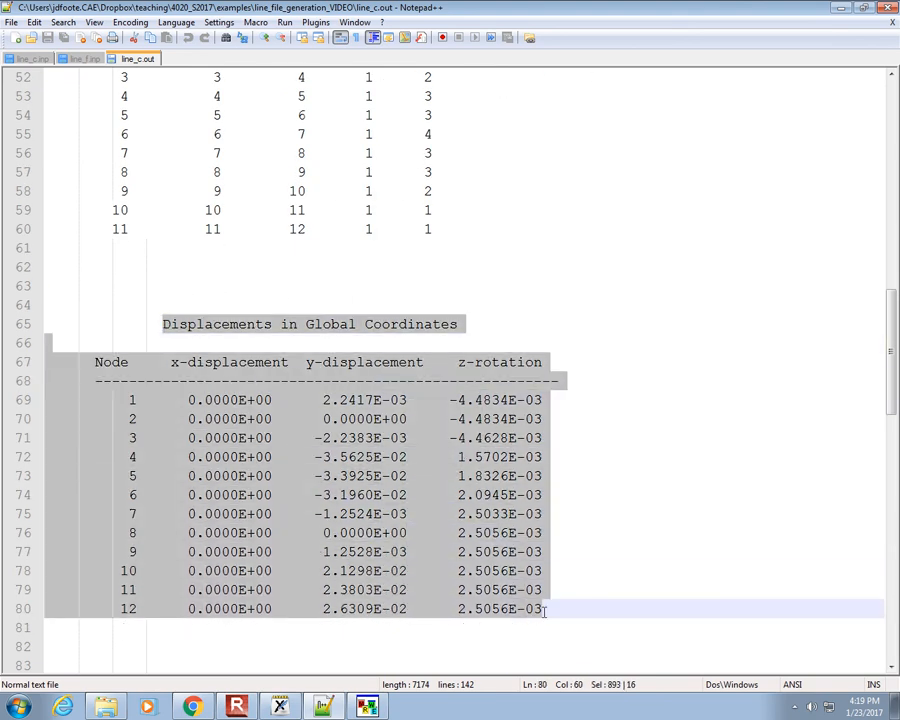
pyautogui.scroll(-3, 247, 286)
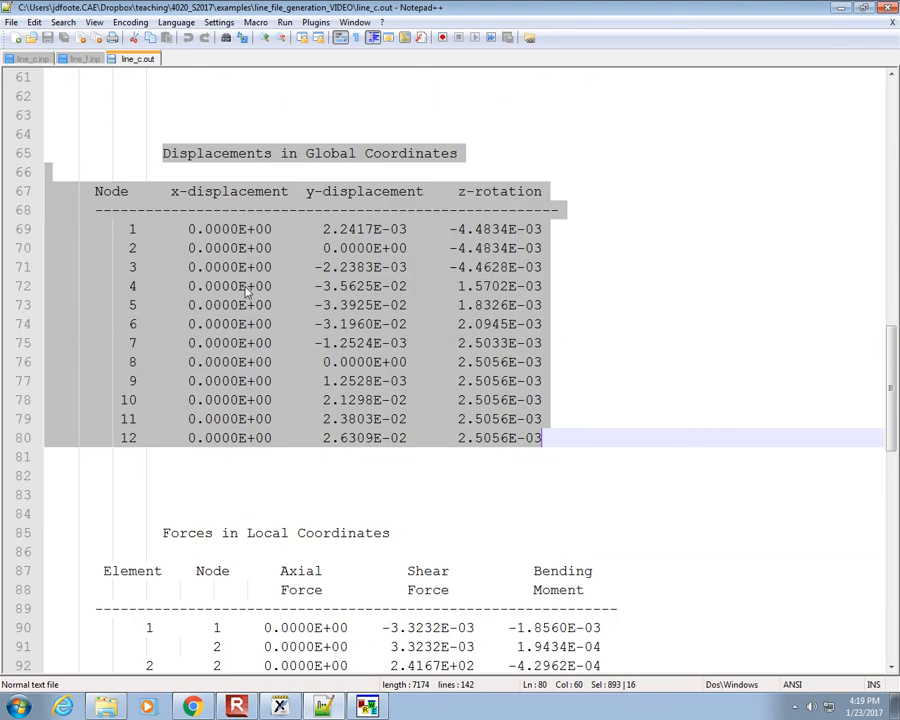
pyautogui.scroll(-4, 317, 335)
pyautogui.scroll(-7, 318, 500)
pyautogui.scroll(6, 337, 408)
pyautogui.scroll(1, 337, 408)
pyautogui.scroll(-12, 392, 418)
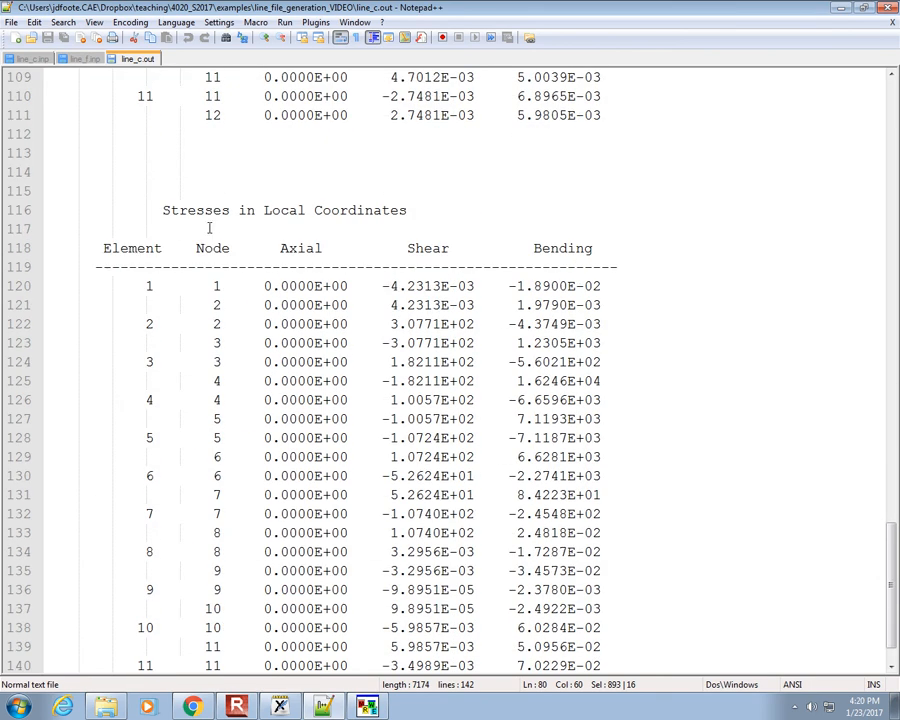
pyautogui.scroll(-1, 419, 368)
pyautogui.scroll(19, 419, 368)
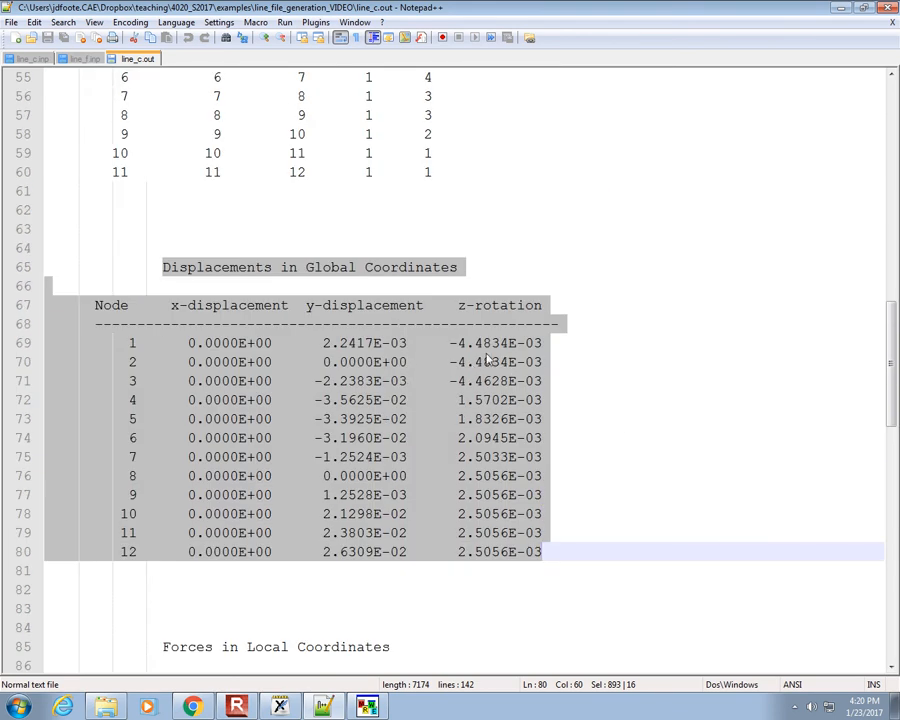
# Compare the y-displacement and z-rotation results, particularly the node 5 row, with the annotated shaft drawing in Xournal
pyautogui.click(239, 287)
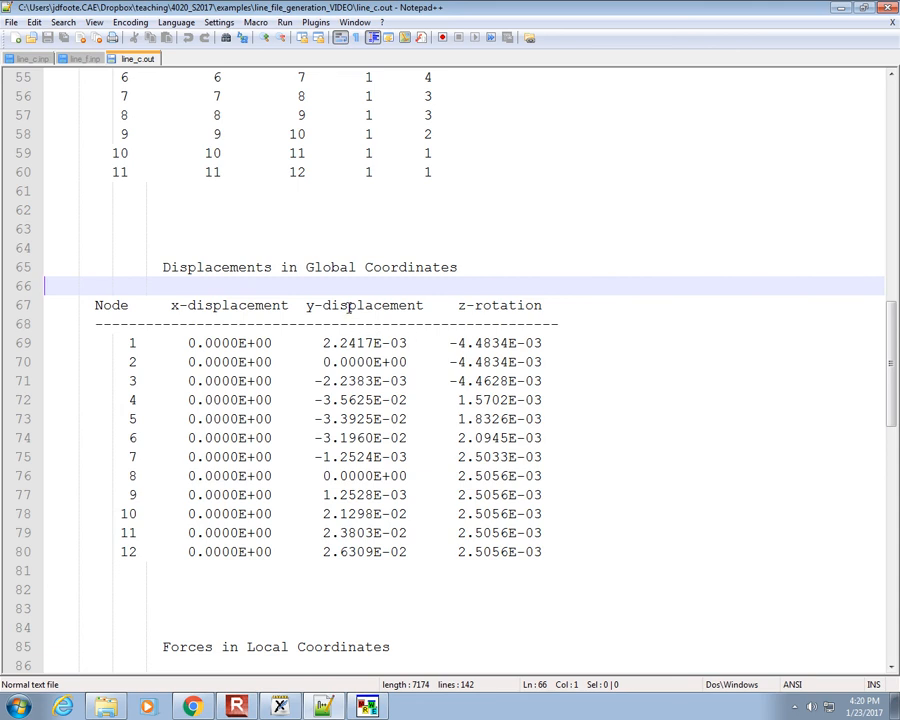
pyautogui.moveTo(307, 305); pyautogui.dragTo(544, 305)
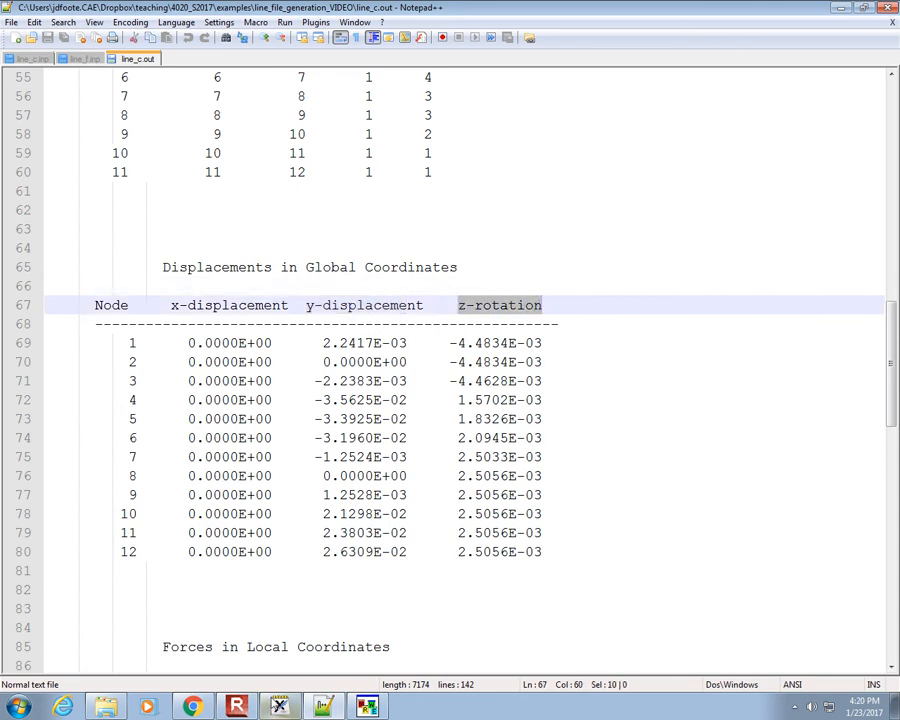
pyautogui.moveTo(279, 706)
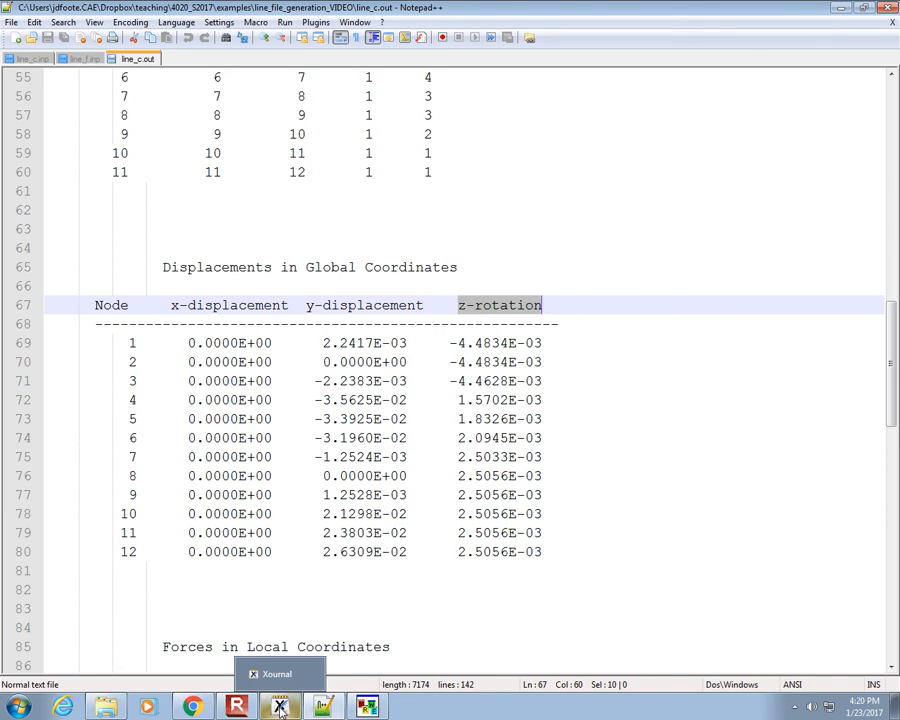
pyautogui.click(279, 706)
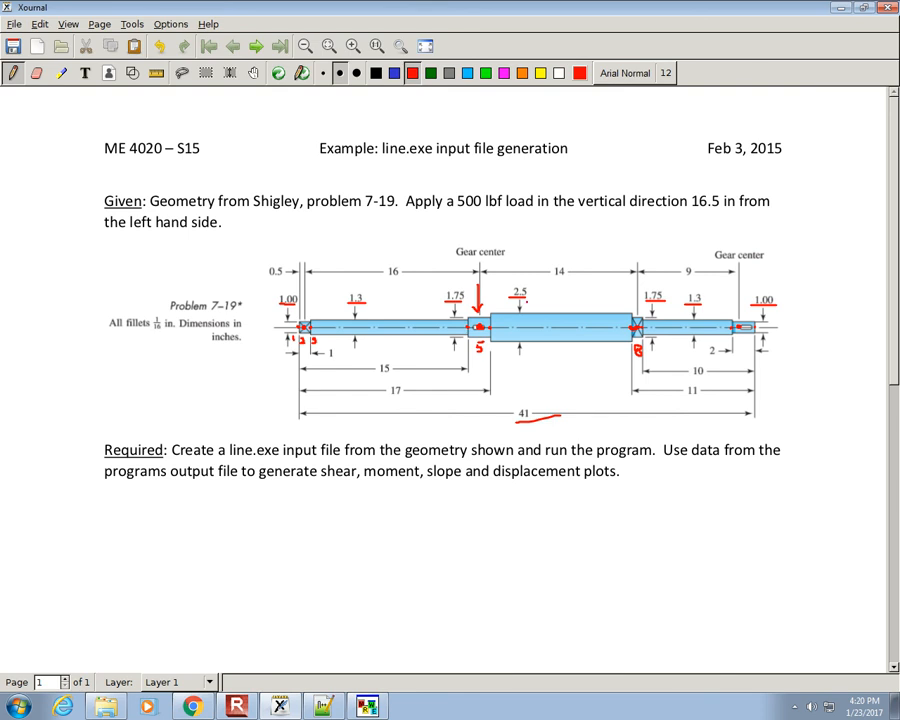
pyautogui.hotkey('alt', 'Tab')
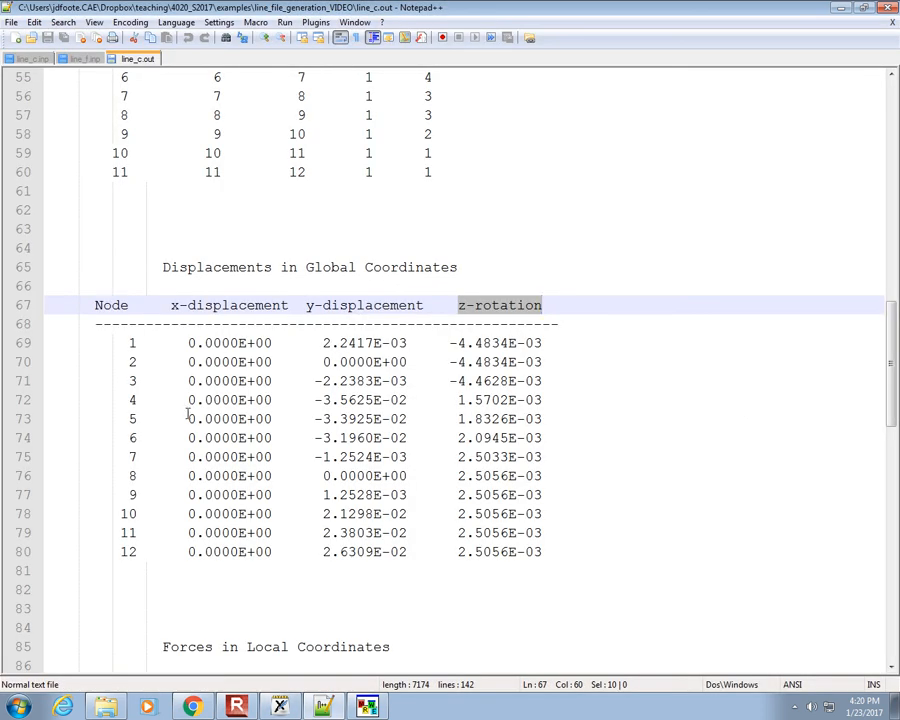
pyautogui.tripleClick(150, 418)
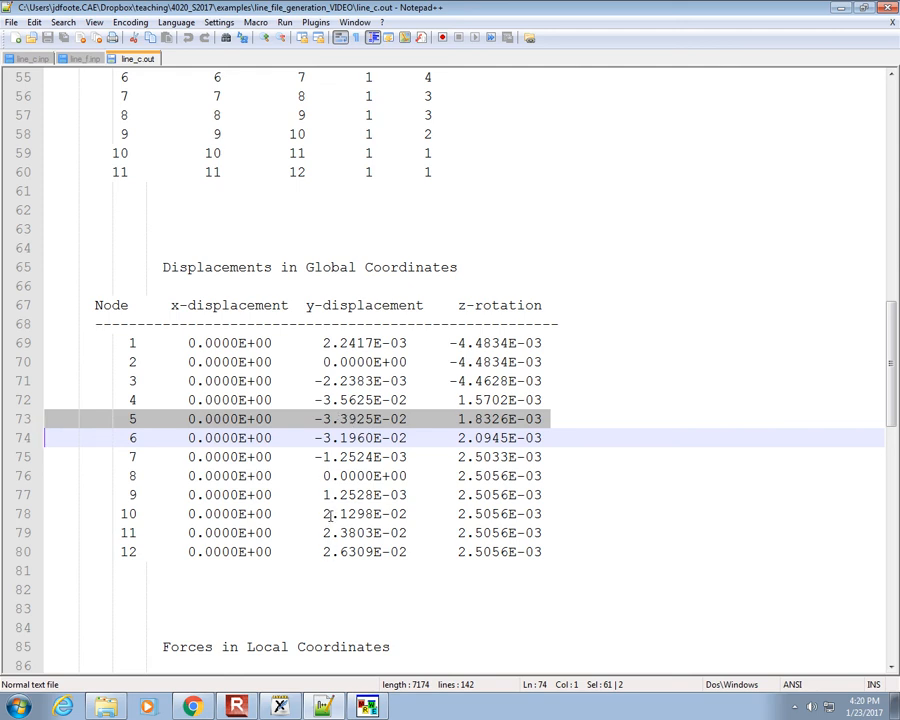
pyautogui.click(280, 707)
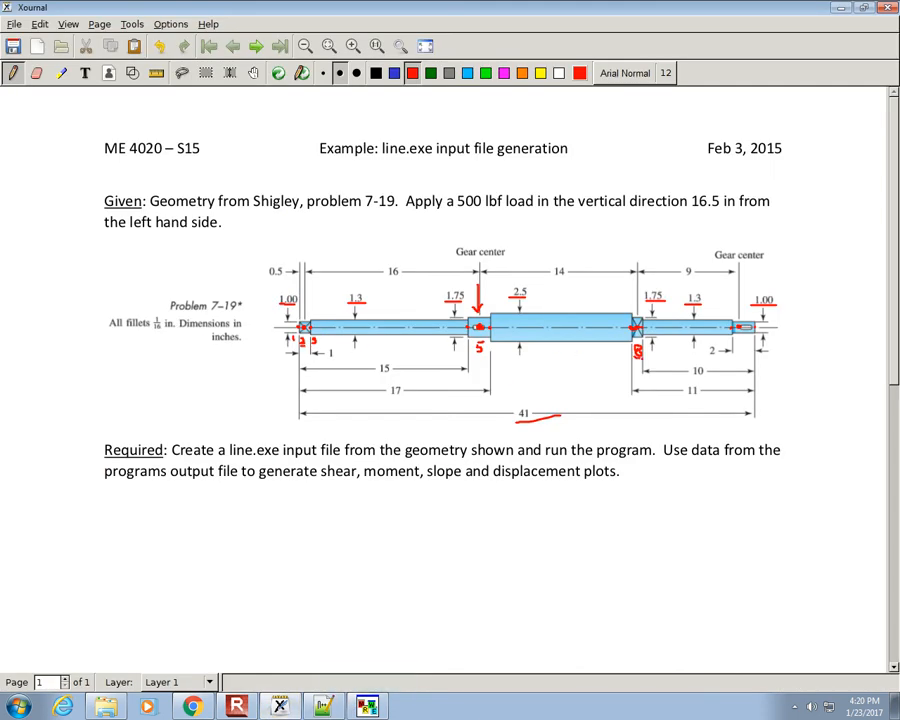
pyautogui.click(841, 7)
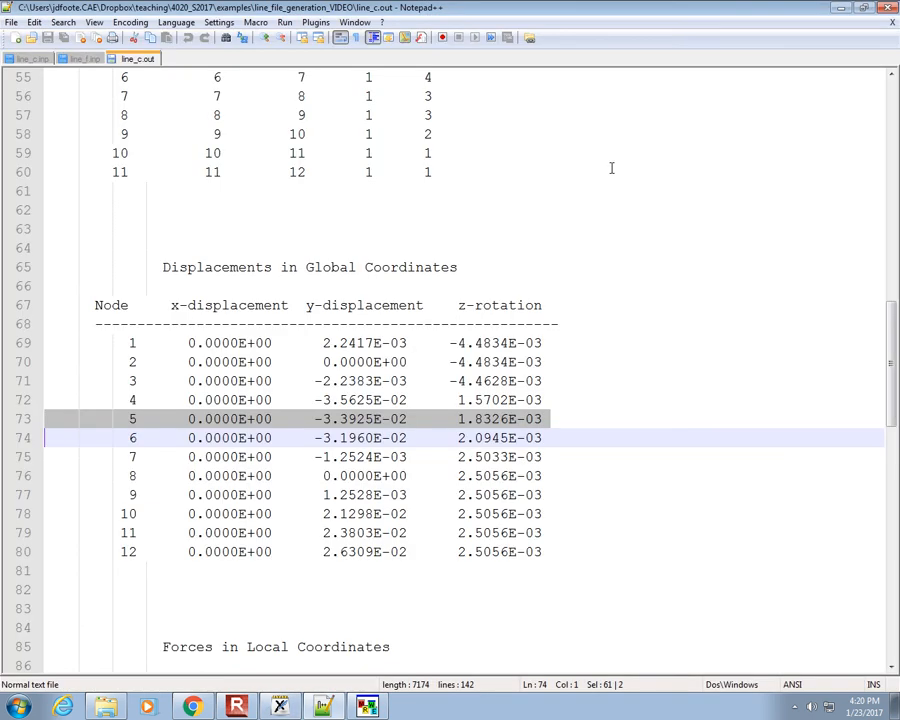
# Check the z-rotation values at support nodes 2 and 8 in the displacements table
pyautogui.moveTo(459, 305); pyautogui.dragTo(545, 305)
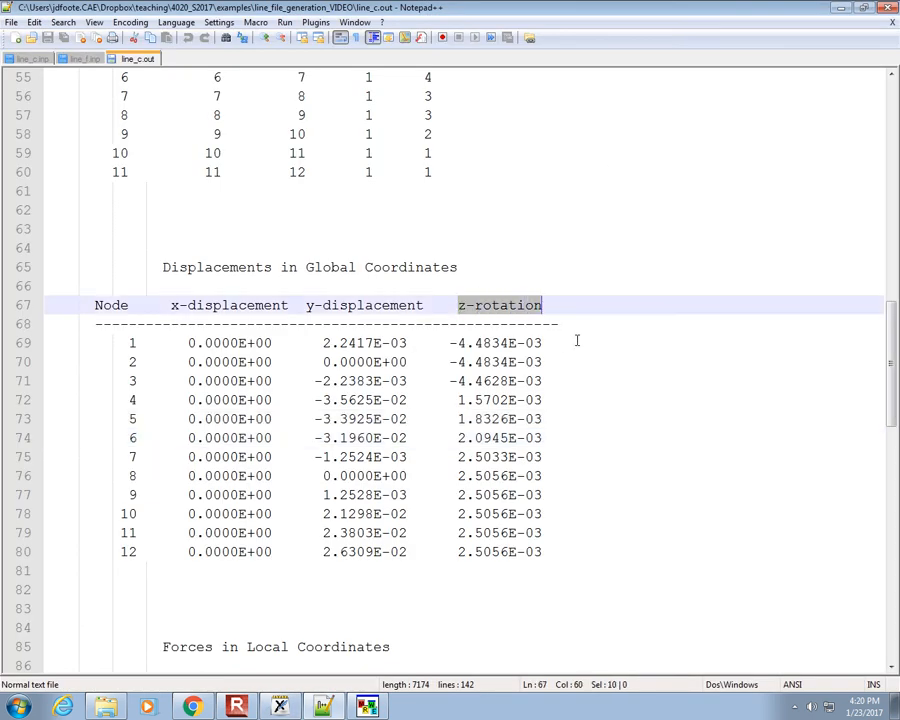
pyautogui.moveTo(543, 362); pyautogui.dragTo(450, 362)
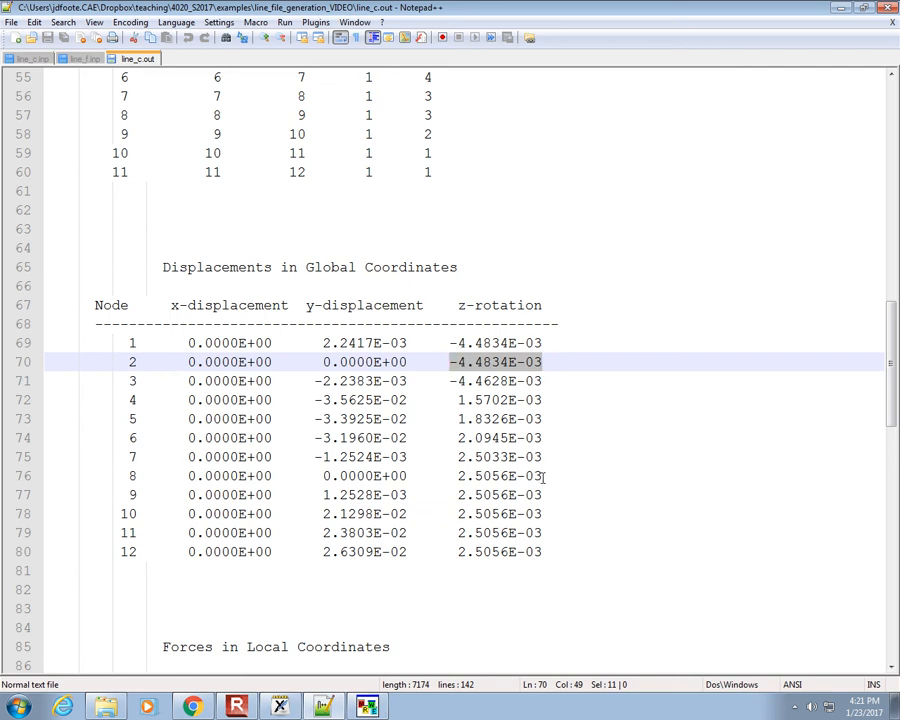
pyautogui.moveTo(543, 476); pyautogui.dragTo(458, 477)
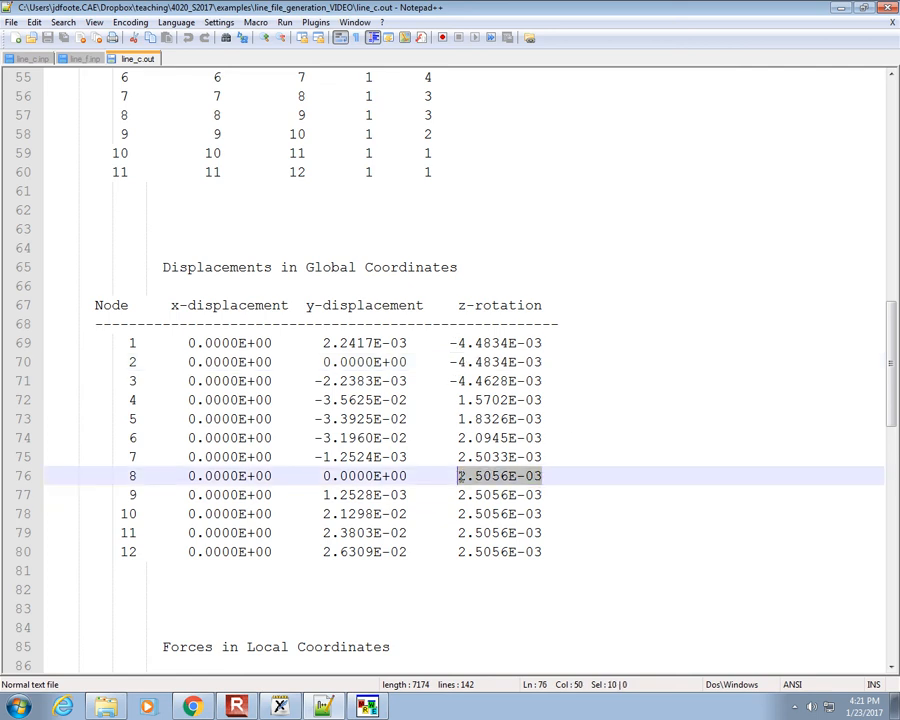
pyautogui.click(622, 433)
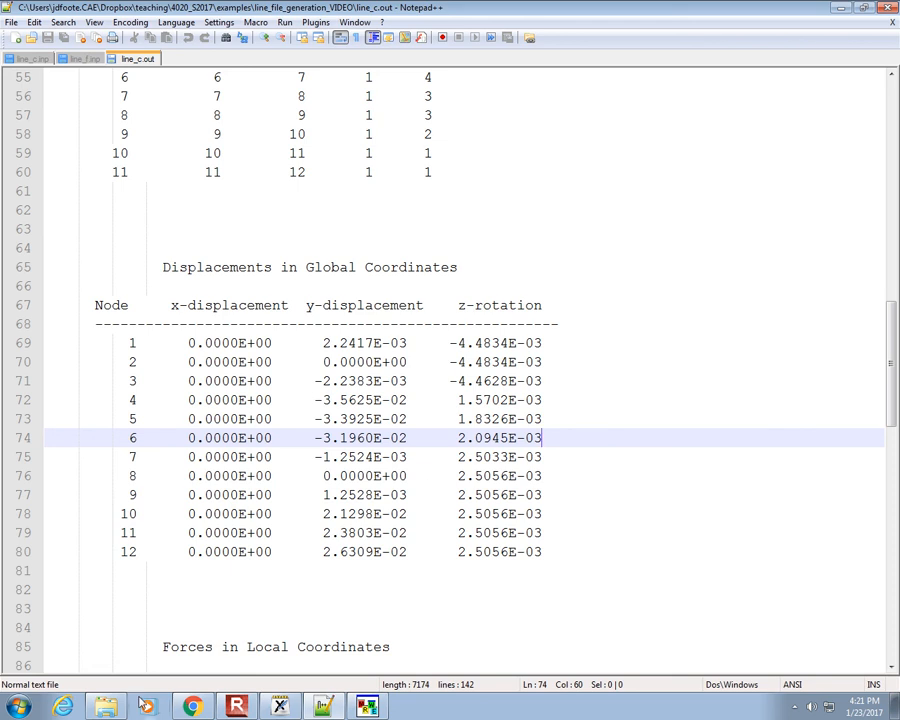
# Open plots.xlsx from the line_file_generation_VIDEO folder in Excel
pyautogui.click(105, 706)
pyautogui.click(390, 348)
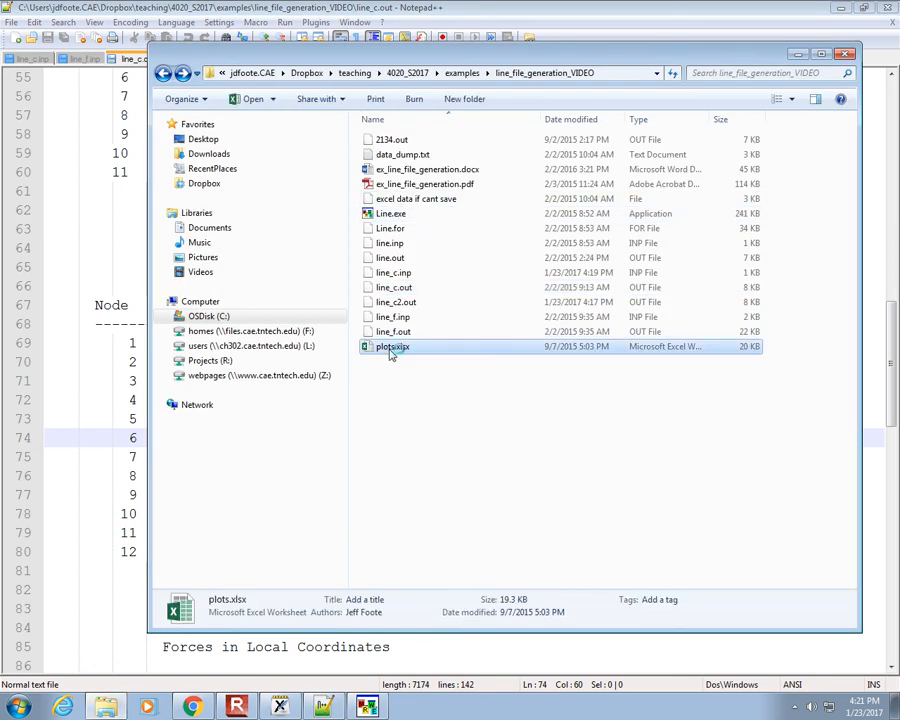
pyautogui.doubleClick(390, 348)
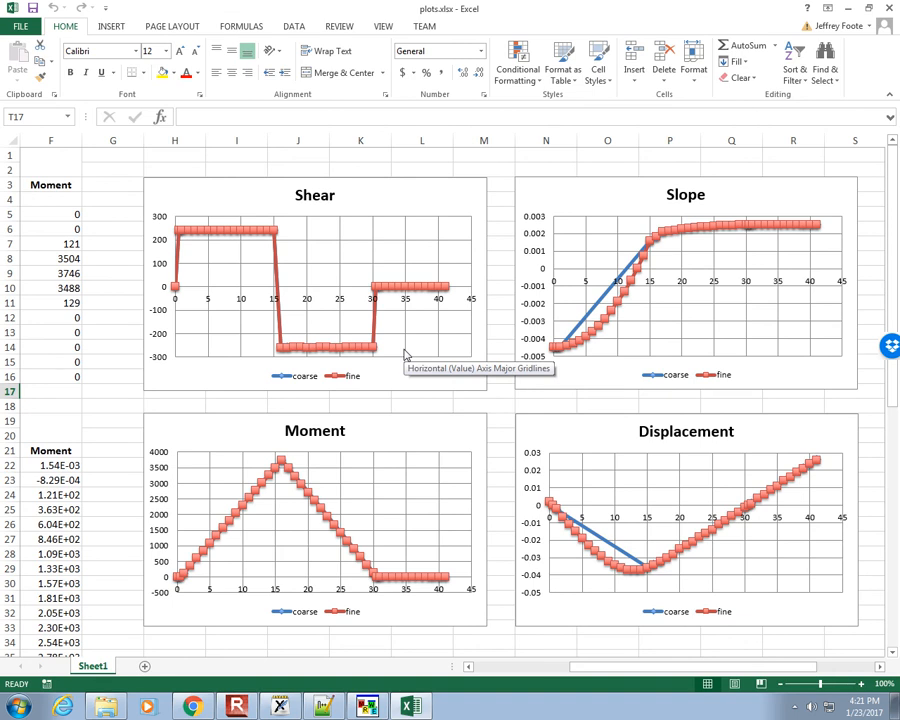
# Examine the y-disp, slope, shear and moment columns of the Course Mesh Data table
pyautogui.moveTo(603, 665); pyautogui.dragTo(505, 668)
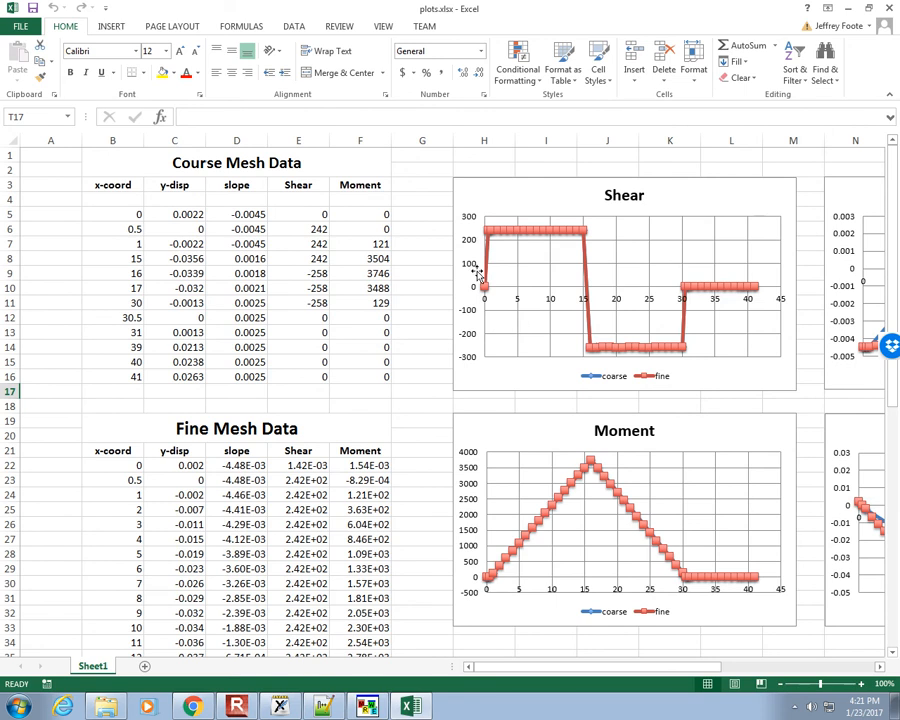
pyautogui.click(183, 212)
pyautogui.click(230, 207)
pyautogui.click(182, 212)
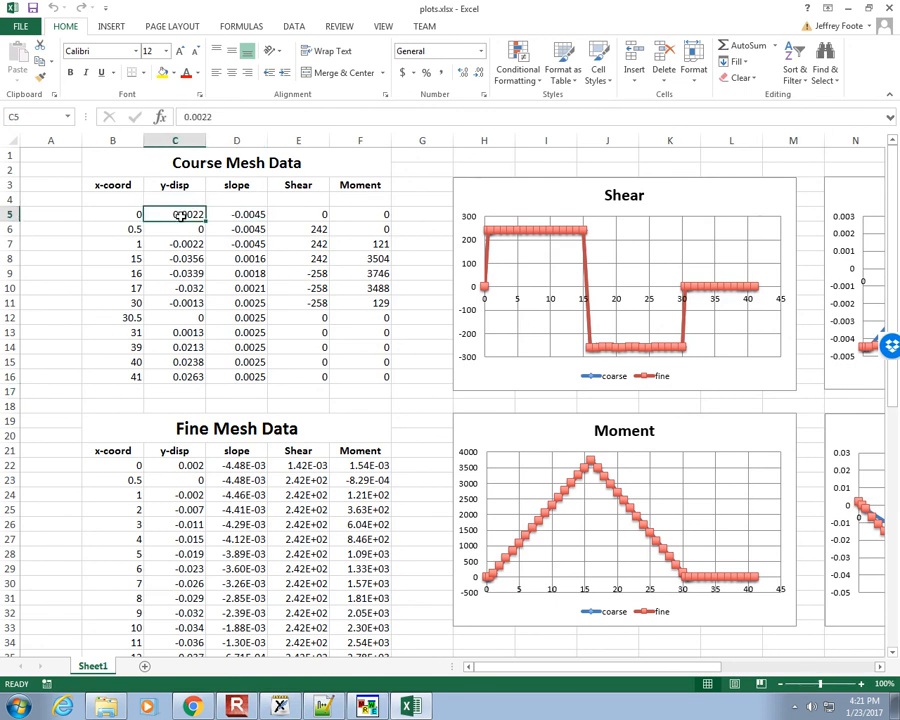
pyautogui.press('Down')
pyautogui.press('Down')
pyautogui.click(238, 246)
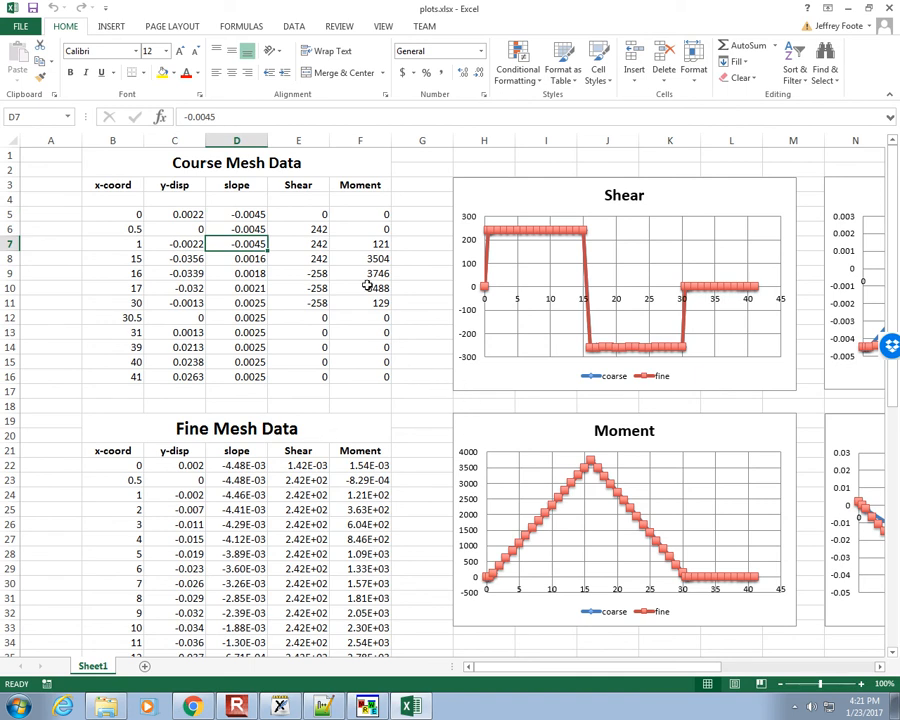
pyautogui.moveTo(362, 244); pyautogui.dragTo(362, 288)
pyautogui.click(310, 210)
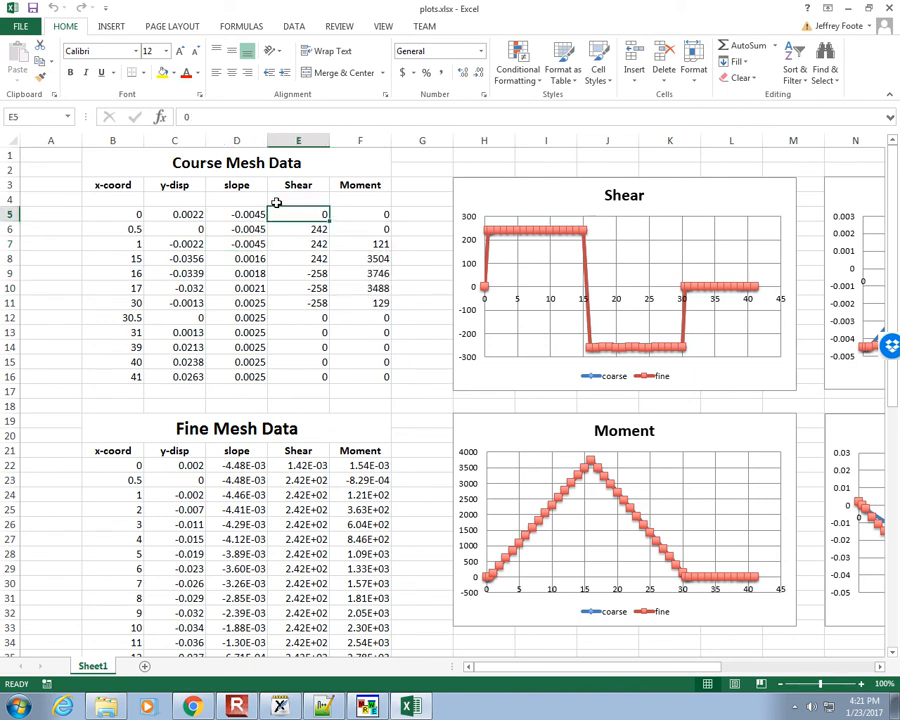
# Delete the fine series from the Shear and Moment charts so only the coarse series is plotted
pyautogui.click(560, 229)
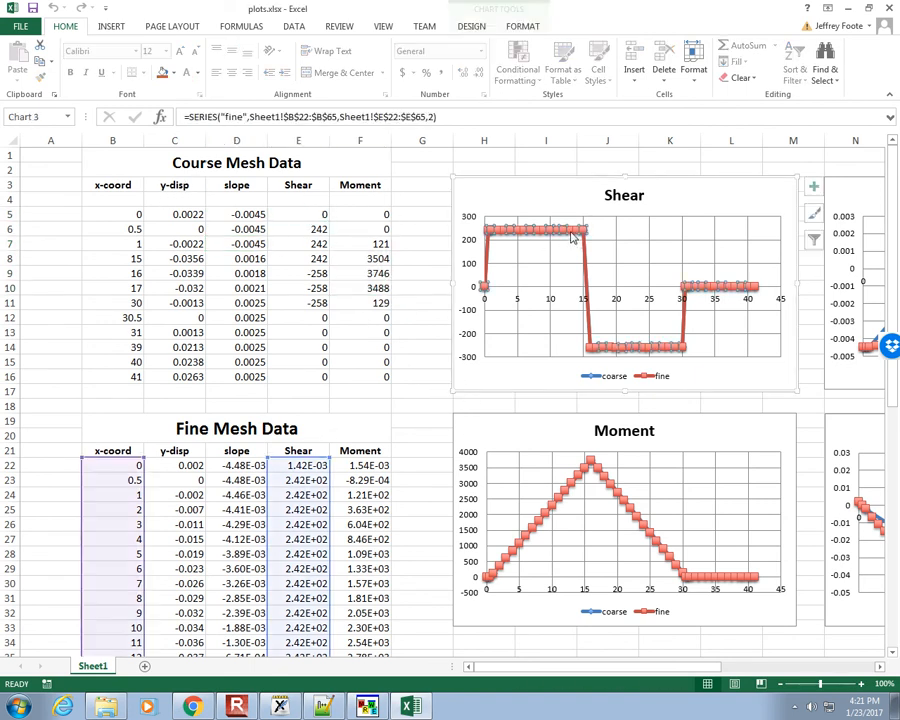
pyautogui.press('Delete')
pyautogui.click(599, 466)
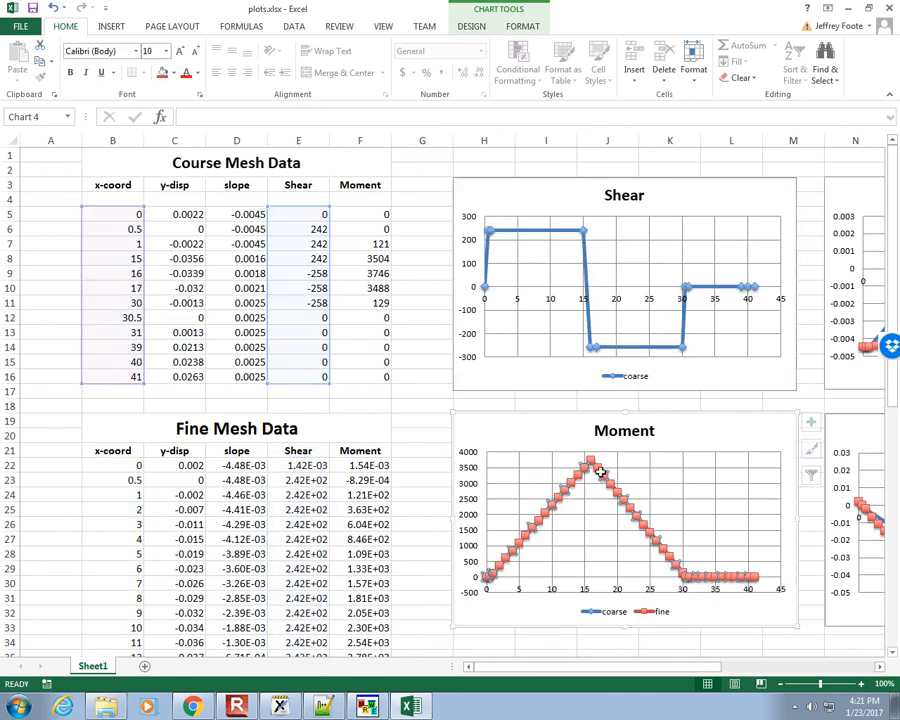
pyautogui.press('Delete')
pyautogui.click(622, 479)
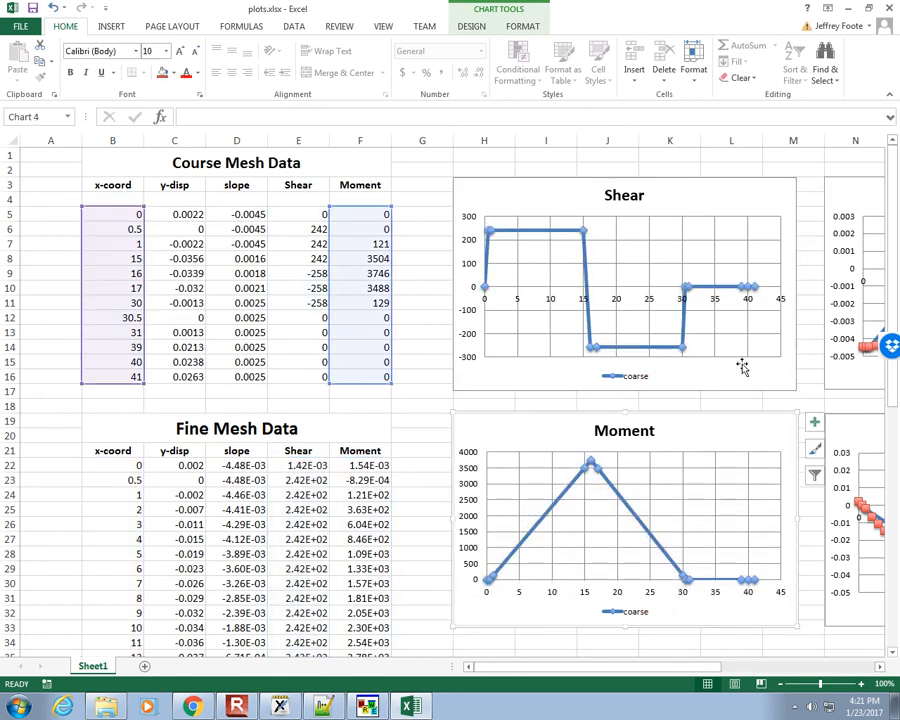
# Review the Fine Mesh Data table down to x-coord 41 and undo the fine series deletions in the Moment and Shear charts
pyautogui.scroll(-7, 264, 550)
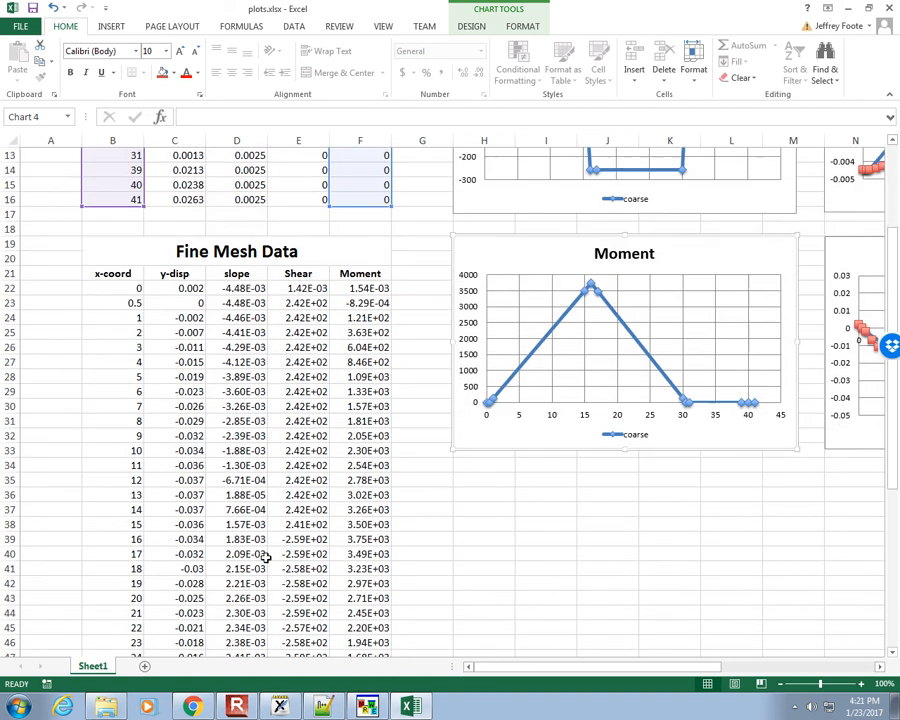
pyautogui.scroll(-5, 262, 546)
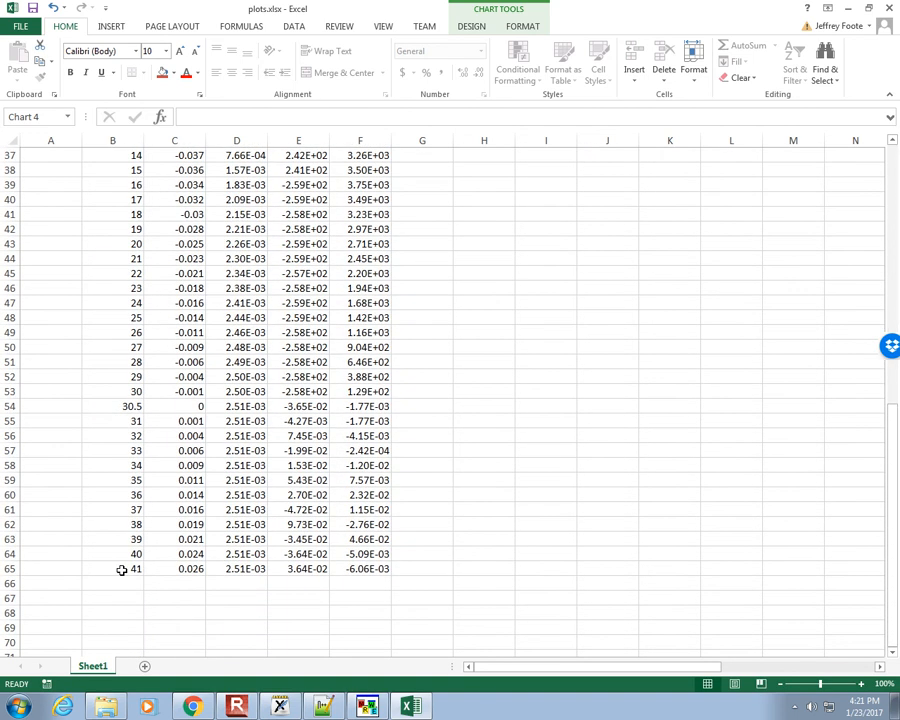
pyautogui.scroll(7, 200, 560)
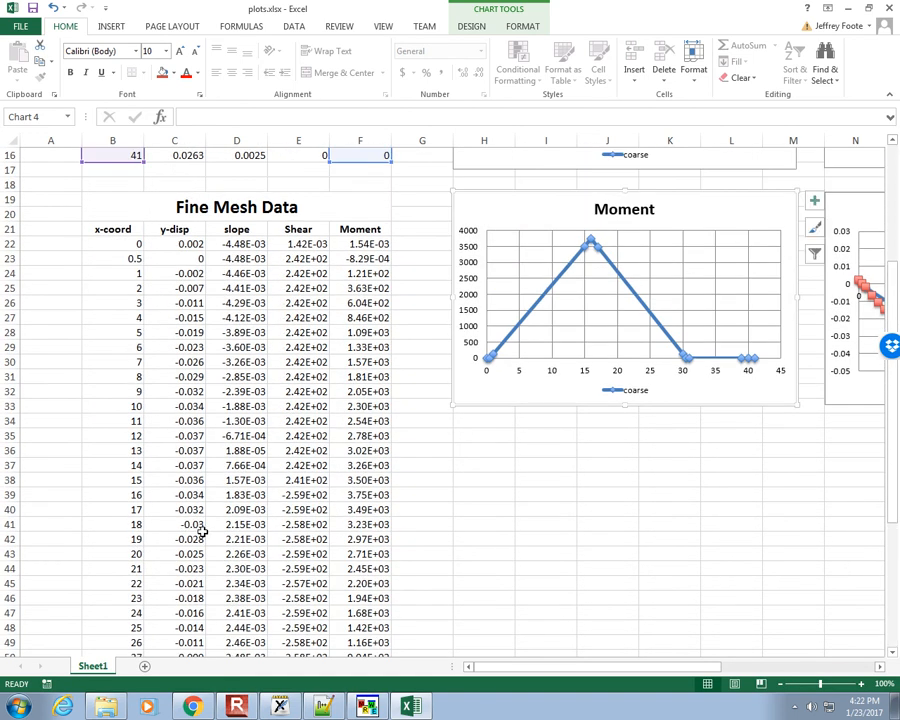
pyautogui.scroll(5, 203, 533)
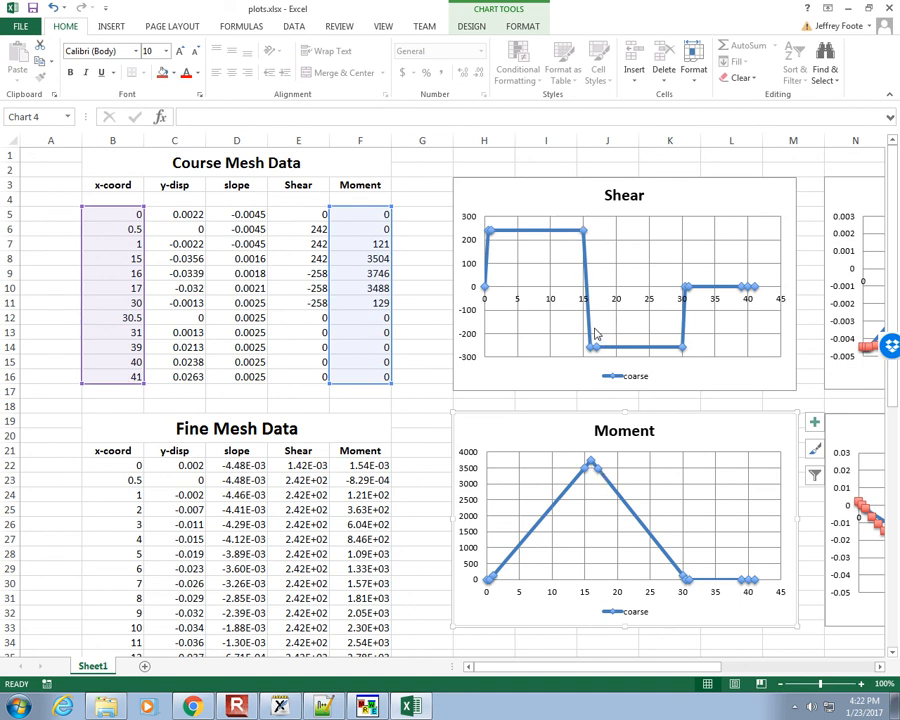
pyautogui.hotkey('ctrl', 'z')
pyautogui.hotkey('ctrl', 'z')
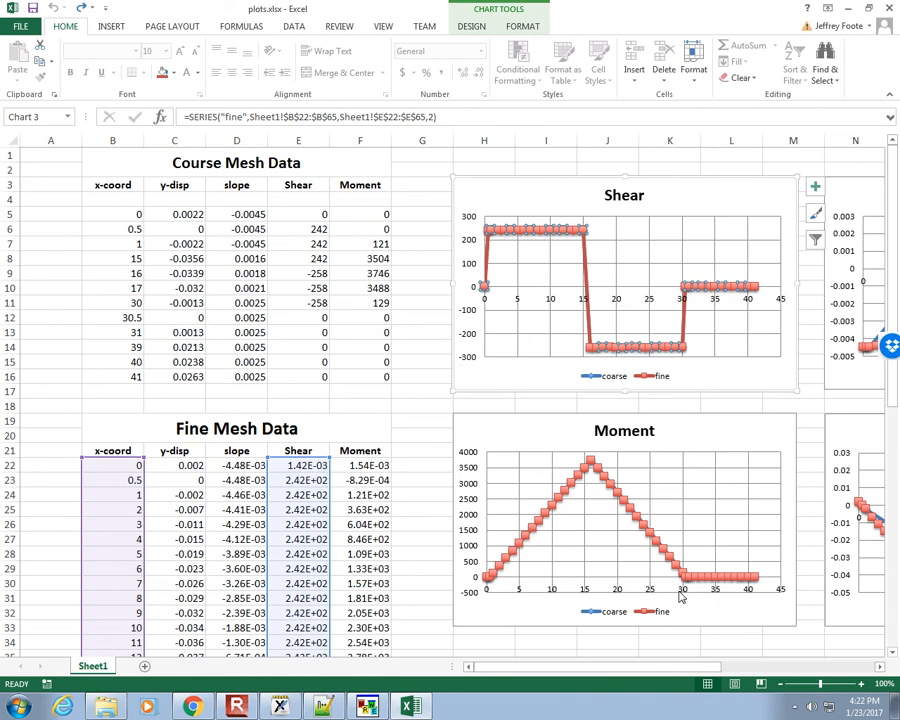
# Delete the fine series from the Slope and Displacement charts, leaving only the coarse series
pyautogui.moveTo(635, 671); pyautogui.dragTo(754, 670)
pyautogui.click(583, 313)
pyautogui.click(573, 301)
pyautogui.press('Delete')
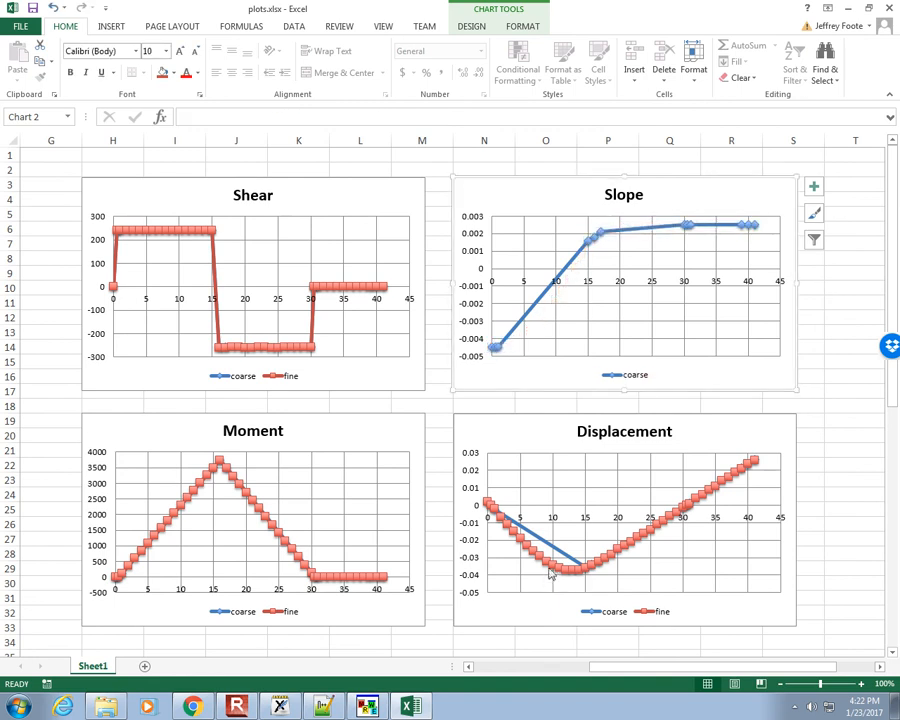
pyautogui.click(552, 567)
pyautogui.press('Delete')
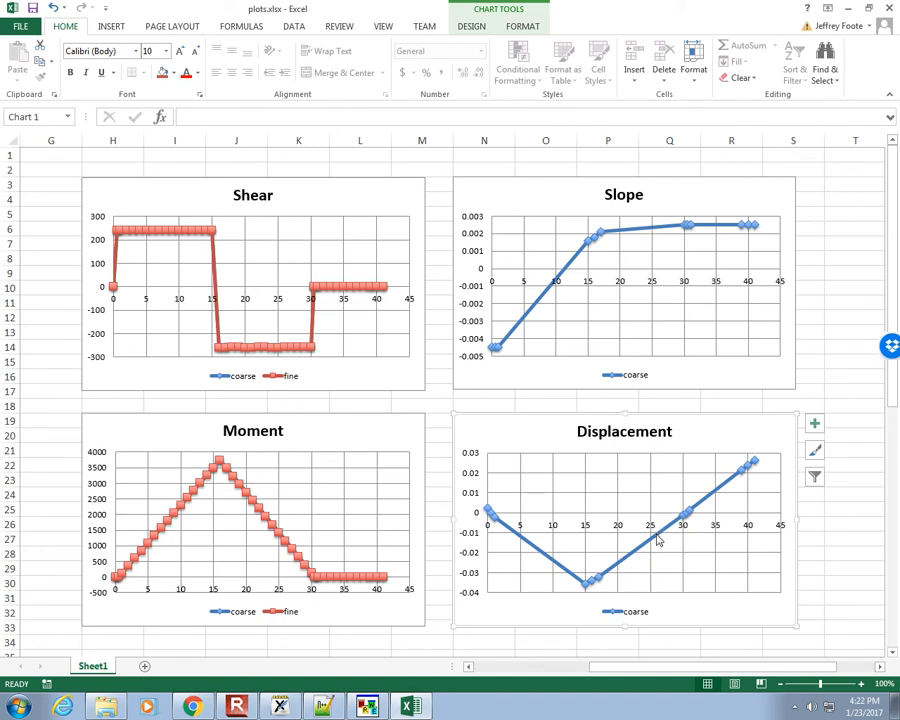
# Undo the fine series deletions in the Displacement and Slope charts
pyautogui.moveTo(657, 539)
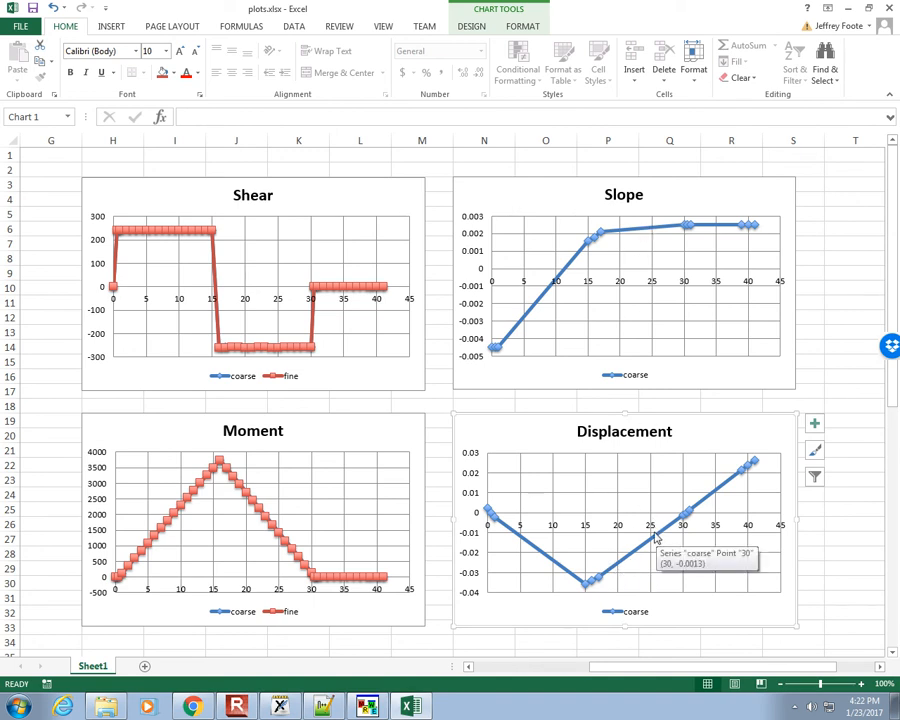
pyautogui.hotkey('ctrl', 'v')
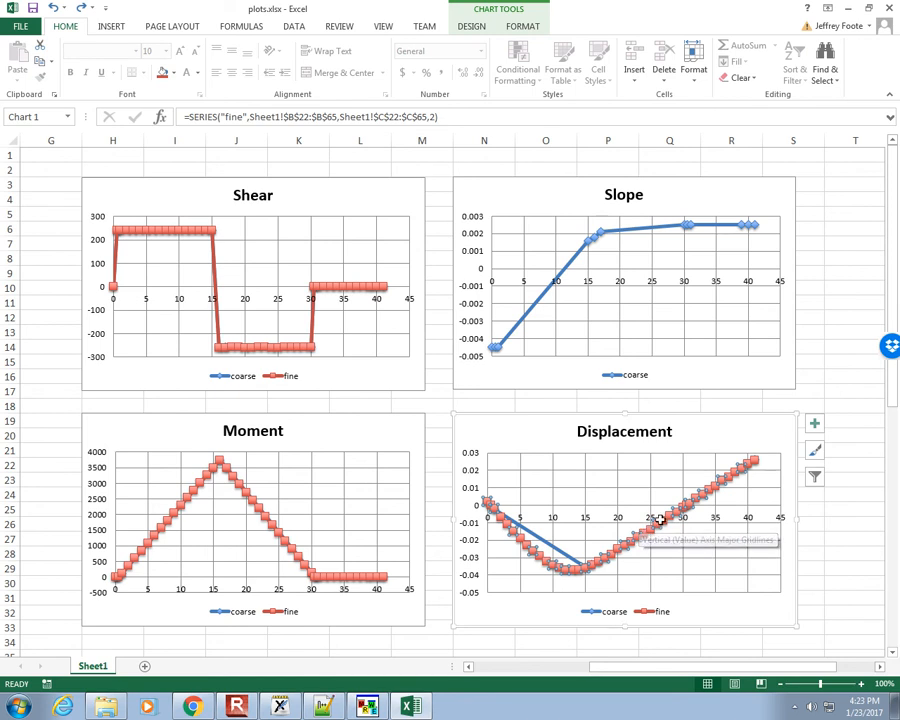
pyautogui.hotkey('ctrl', 'z')
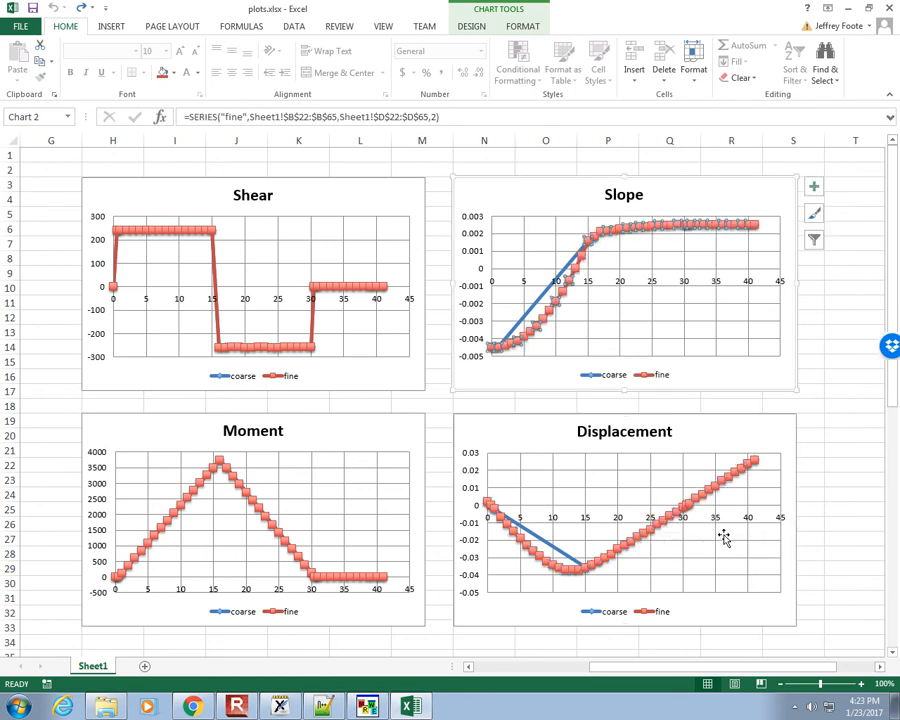
# Apply the first gallery style, with thin lines and round markers, to the Displacement chart and compare its coarse and fine curves
pyautogui.keyDown('ctrl'); pyautogui.scroll(3, 724, 535); pyautogui.keyUp('ctrl')
pyautogui.keyDown('ctrl'); pyautogui.scroll(3, 724, 535); pyautogui.keyUp('ctrl')
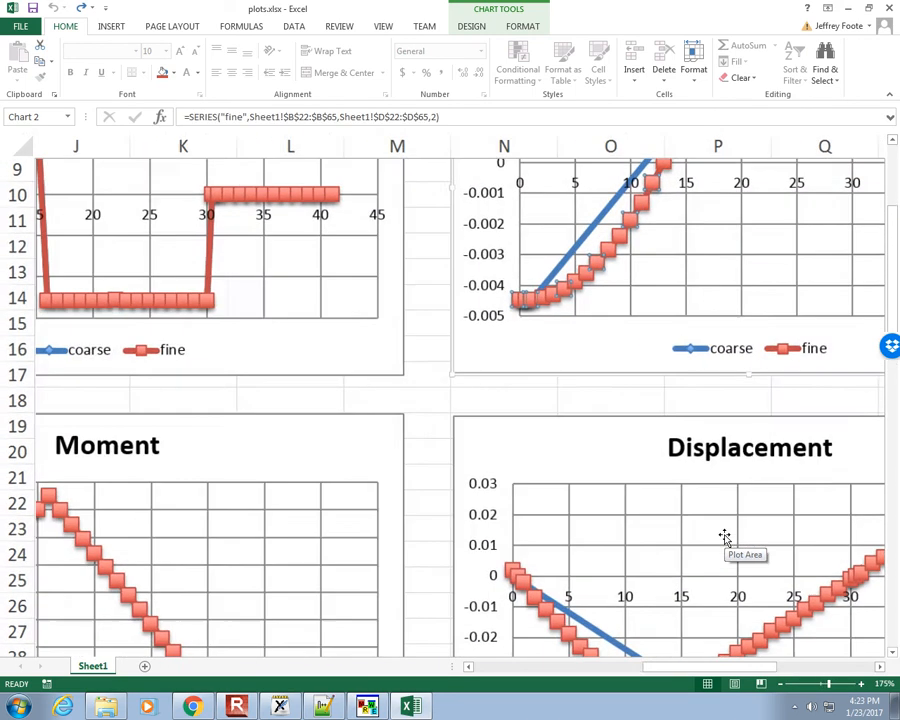
pyautogui.moveTo(652, 670); pyautogui.dragTo(715, 670)
pyautogui.scroll(-2, 715, 524)
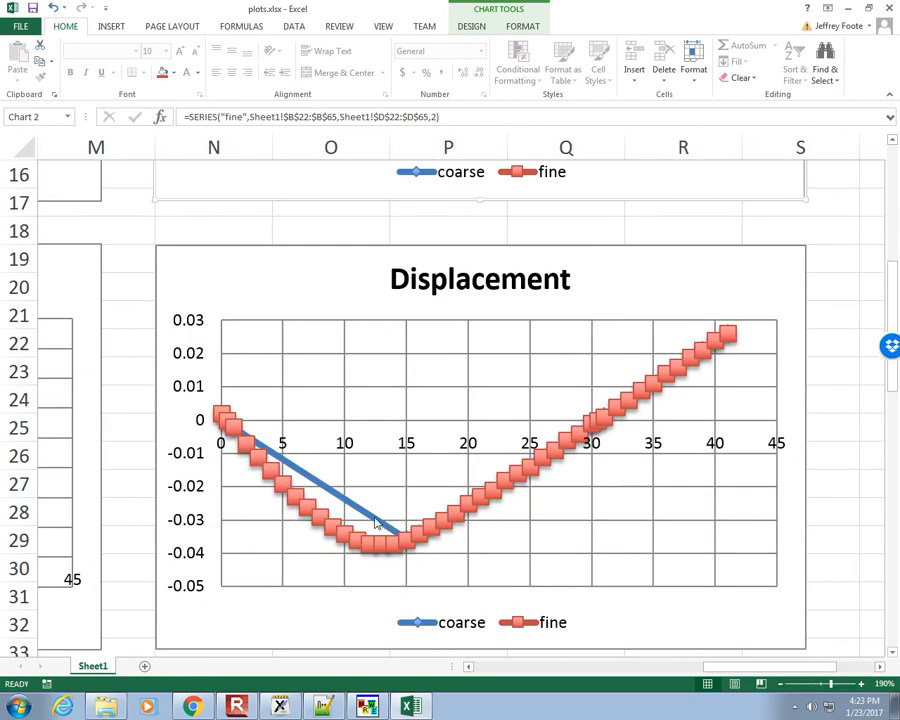
pyautogui.click(404, 549)
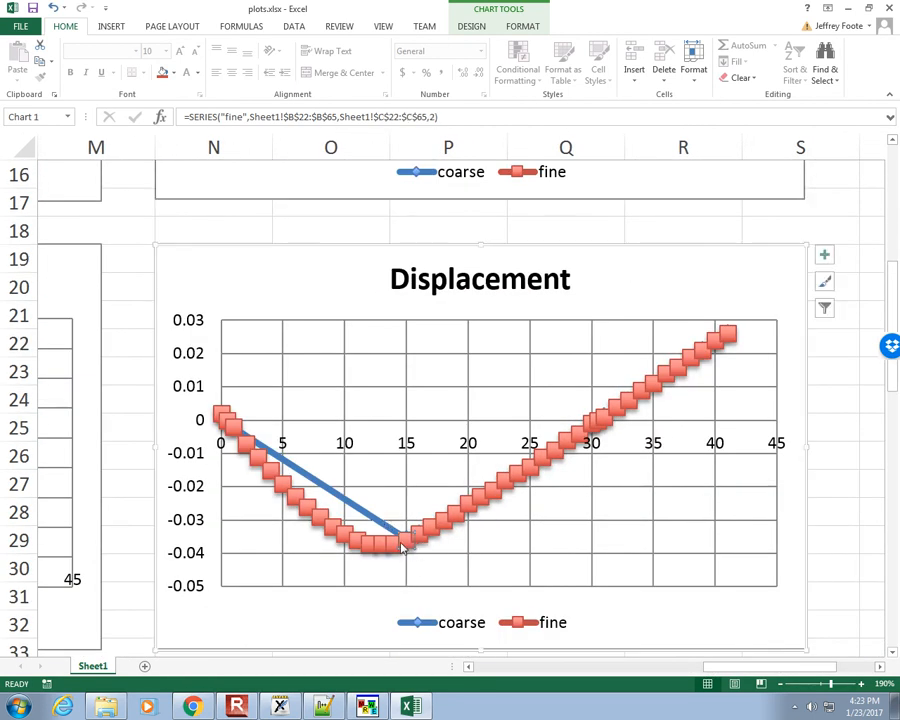
pyautogui.click(824, 282)
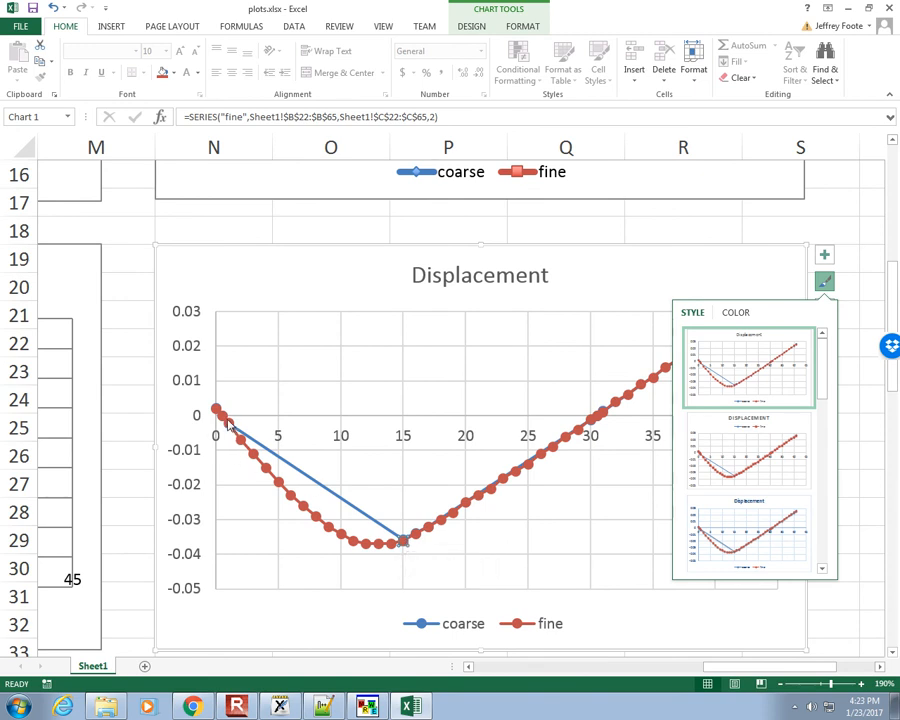
pyautogui.moveTo(406, 545)
pyautogui.moveTo(227, 431)
# Delete the fine series from the Displacement chart and inspect the coarse points at the supports and at x = 15
pyautogui.click(371, 543)
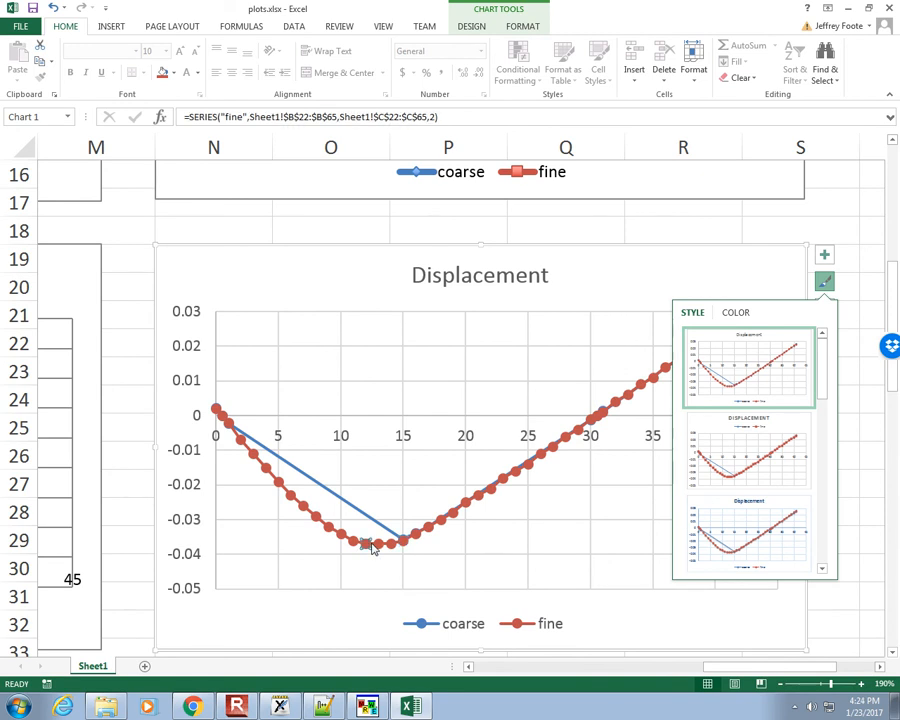
pyautogui.press('Delete')
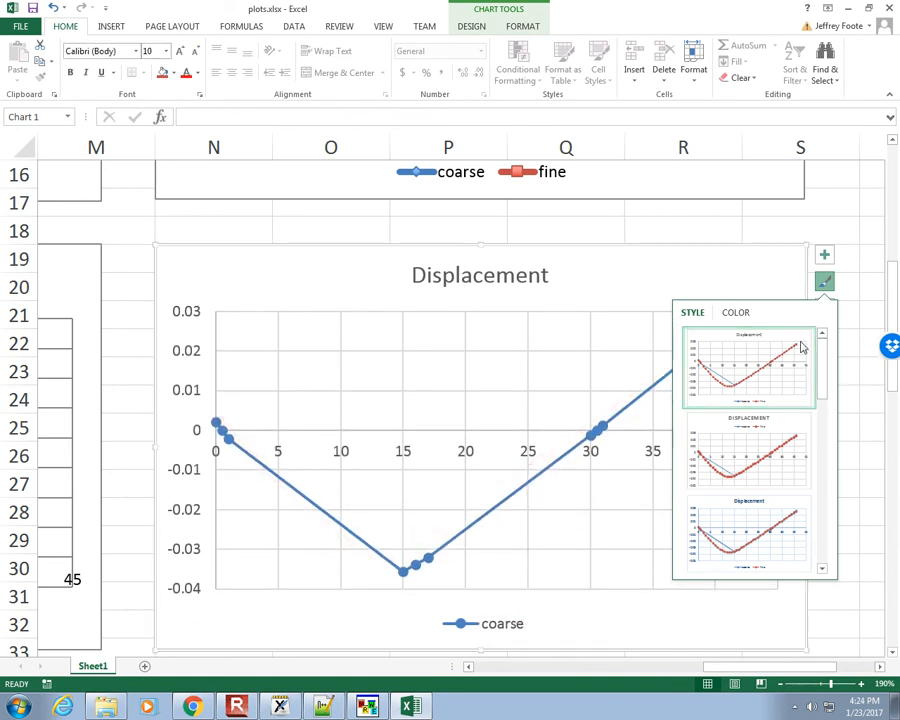
pyautogui.click(829, 291)
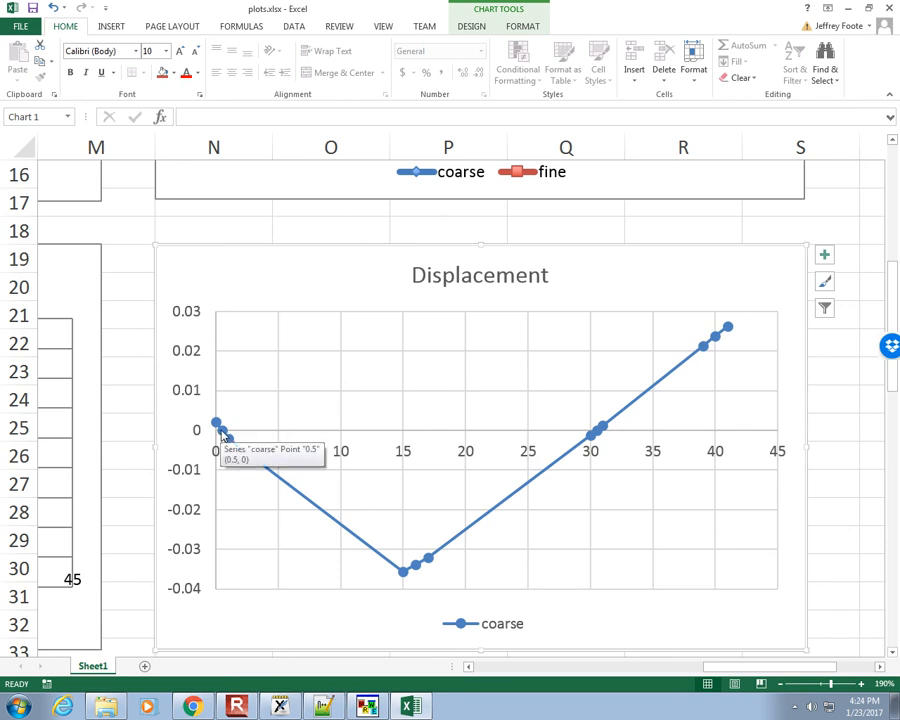
pyautogui.moveTo(599, 436)
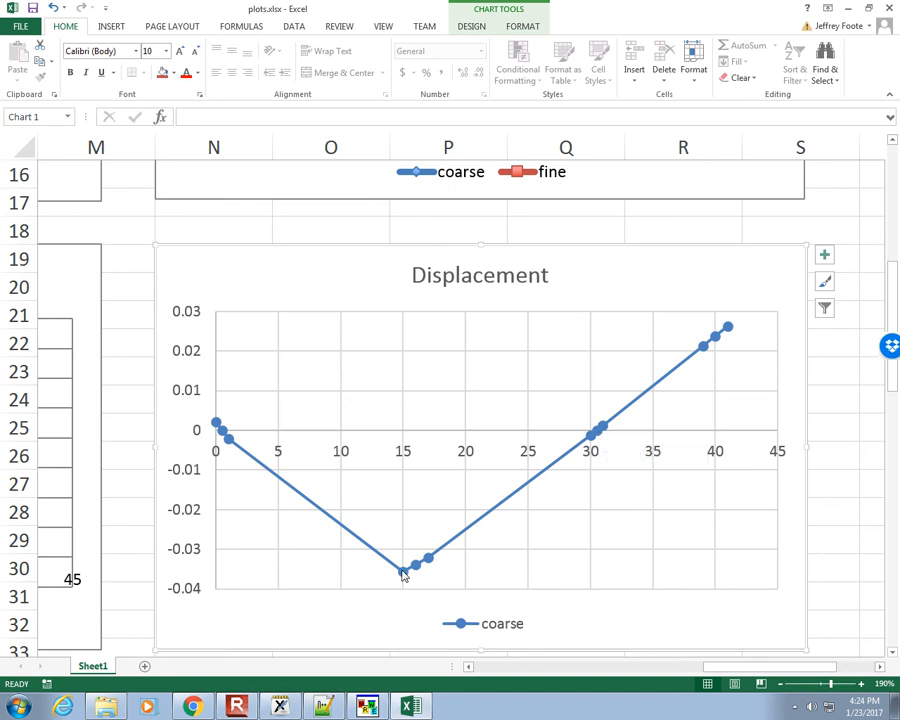
pyautogui.moveTo(403, 572)
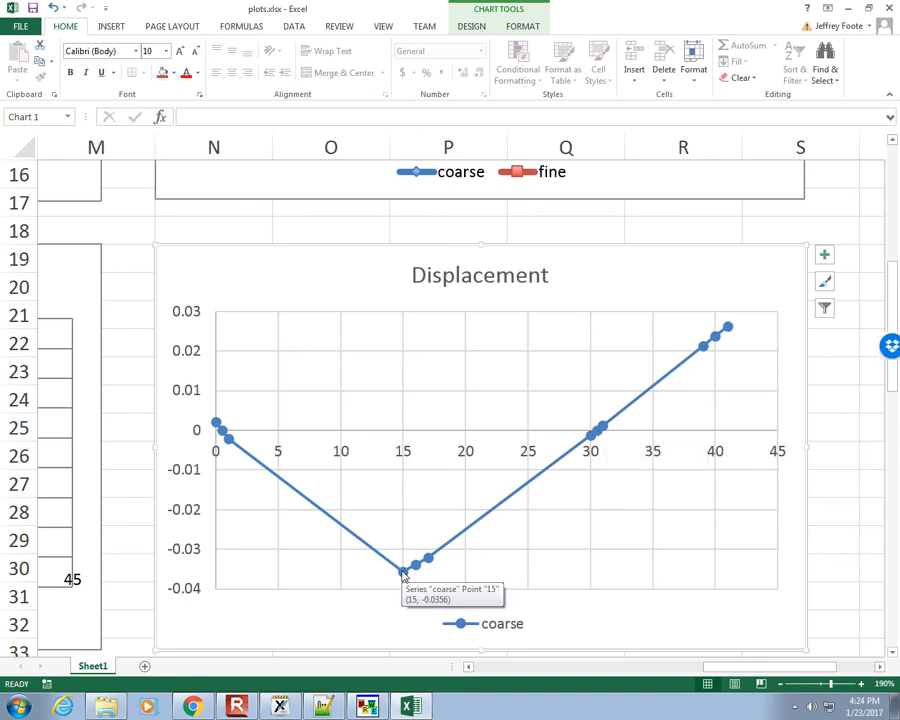
# Undo the fine series deletion in the Displacement chart and compare both meshes at x = 15
pyautogui.click(403, 548)
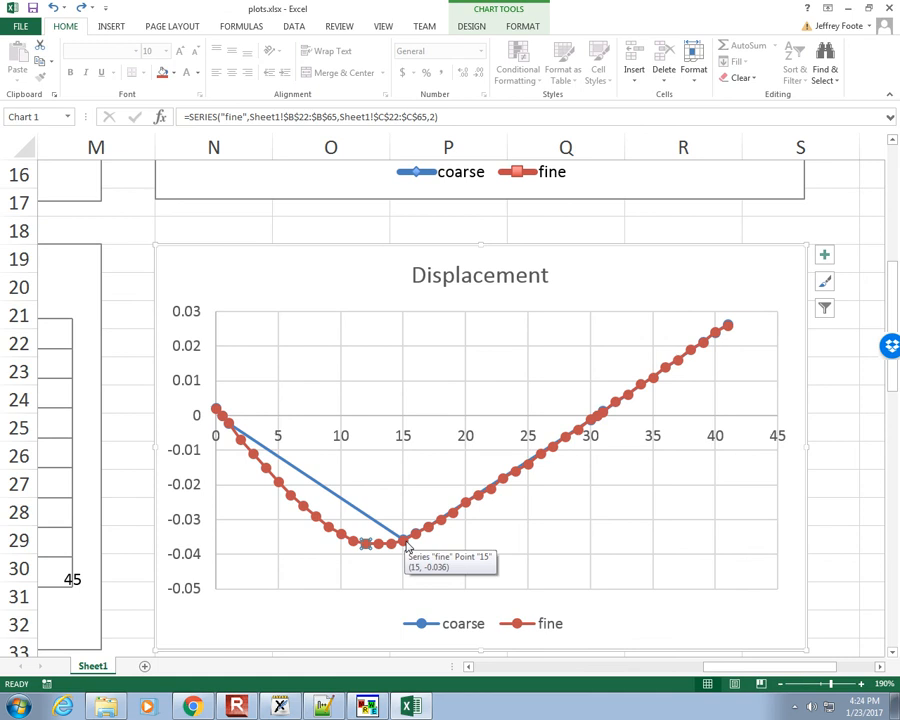
pyautogui.click(500, 537)
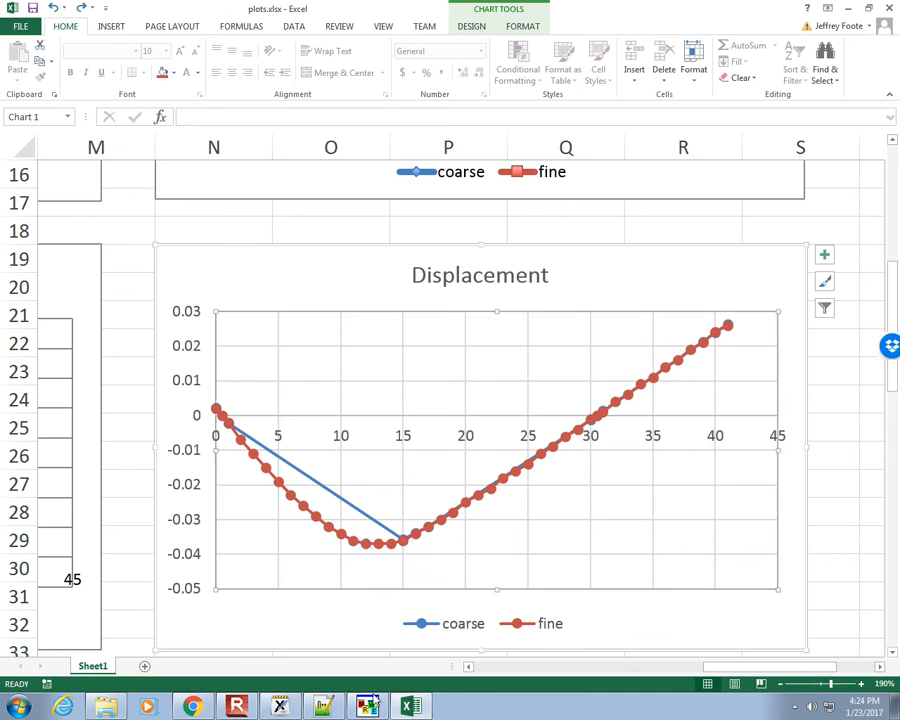
pyautogui.moveTo(745, 668)
pyautogui.mouseDown()
pyautogui.moveTo(528, 670)
pyautogui.moveTo(737, 668)
pyautogui.mouseUp()
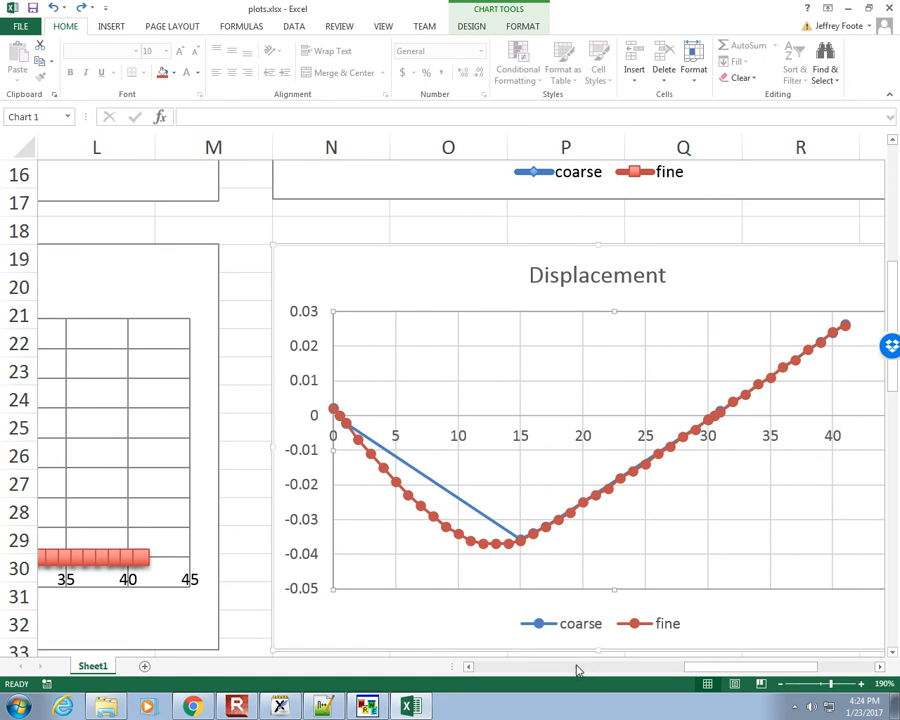